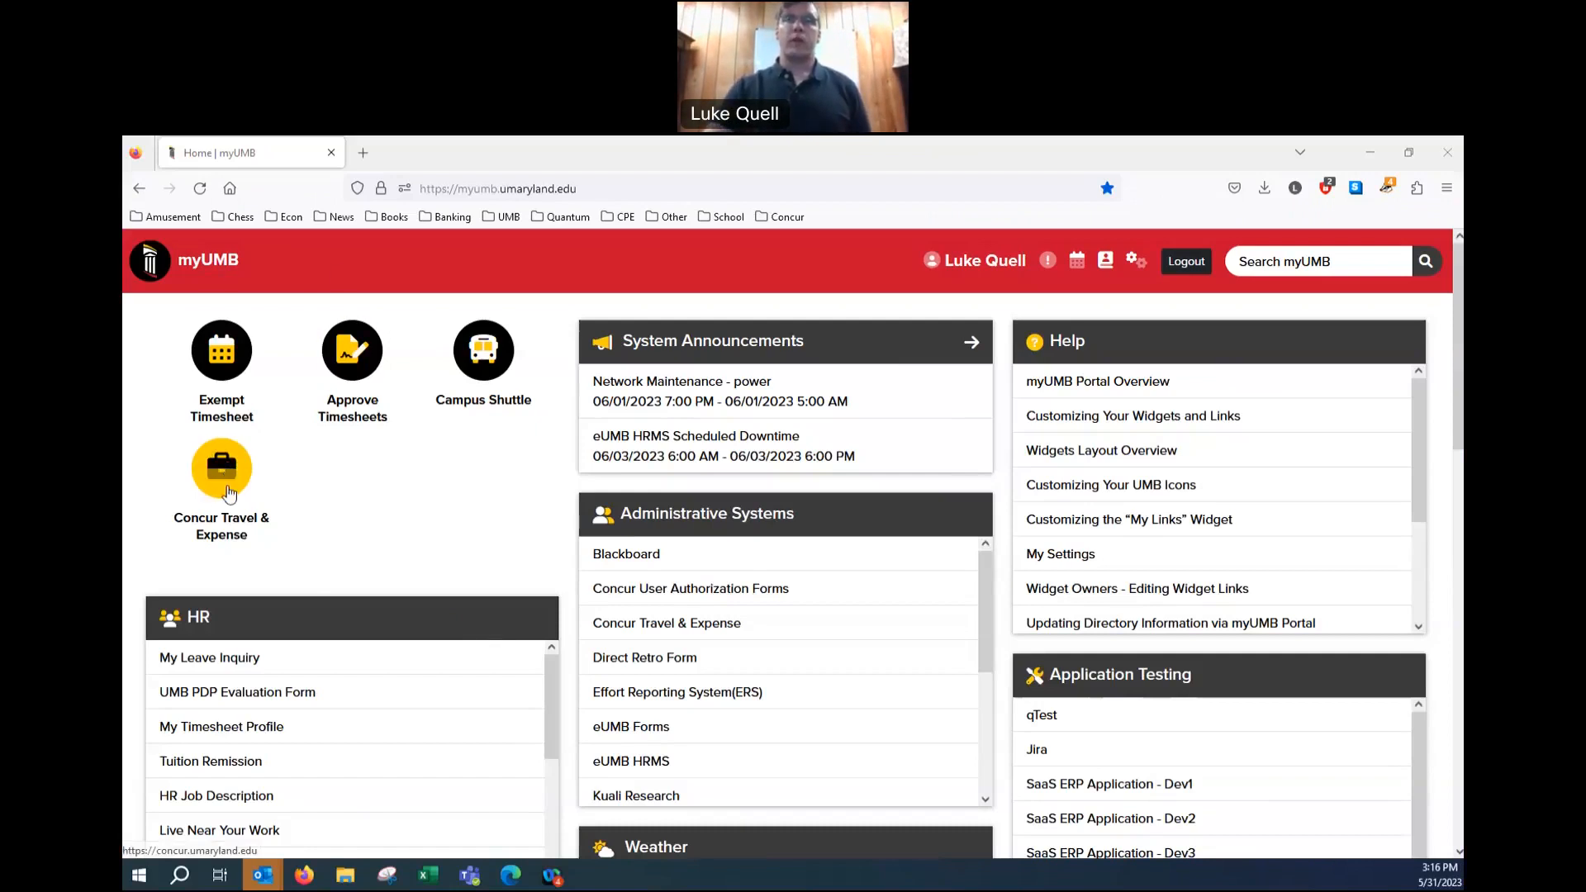
Go from the portal to Concur Travel & Expense and open the Concur Training Demo request from the active authorization requests
left_click(713, 637)
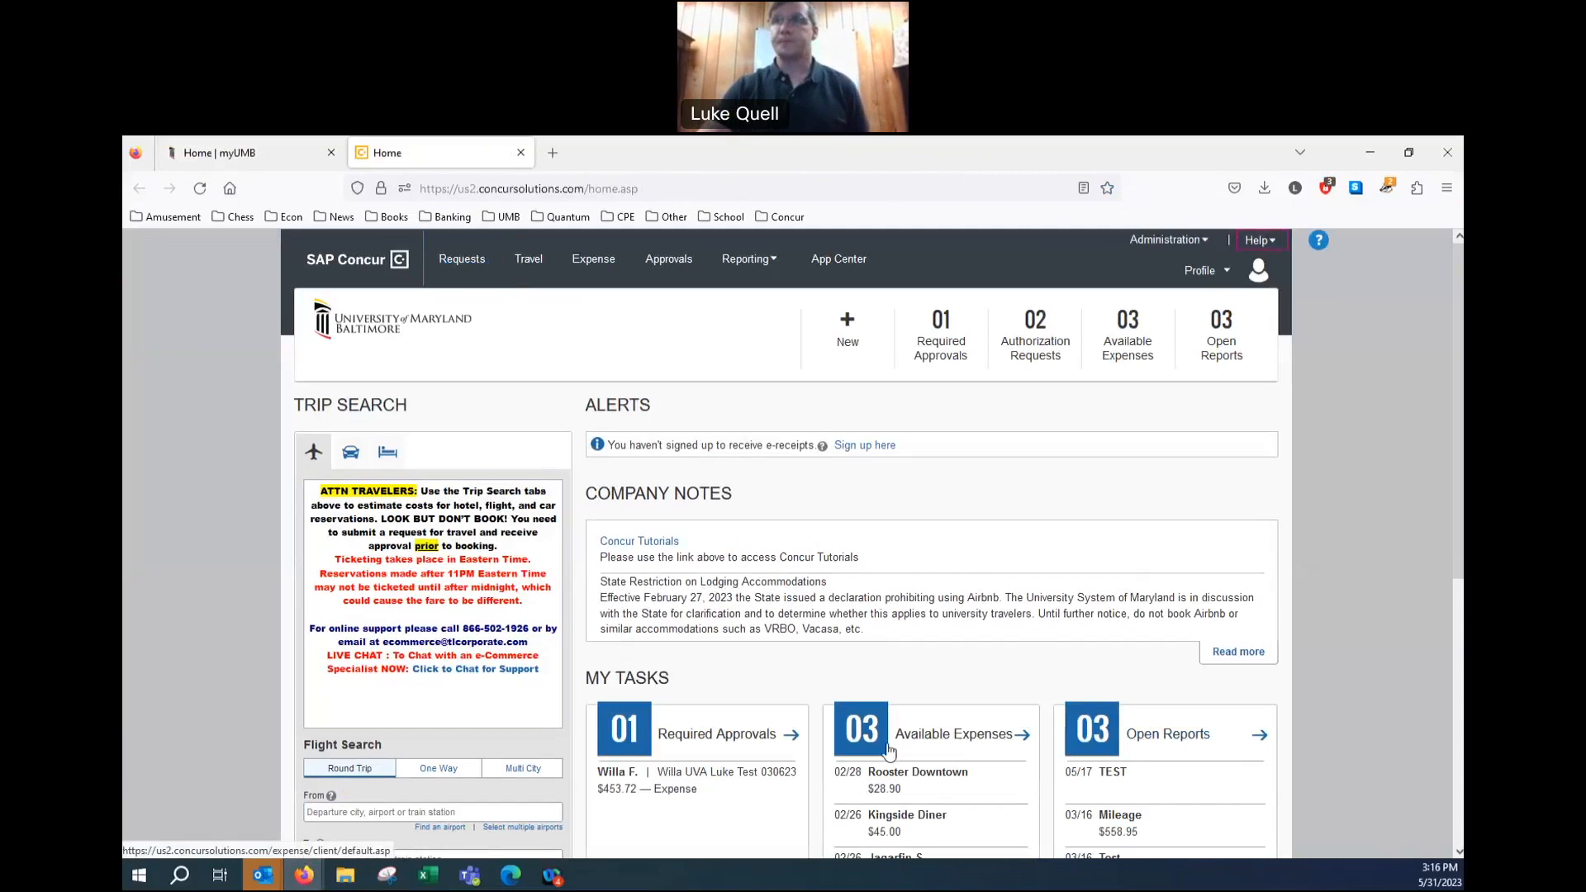
left_click(1055, 368)
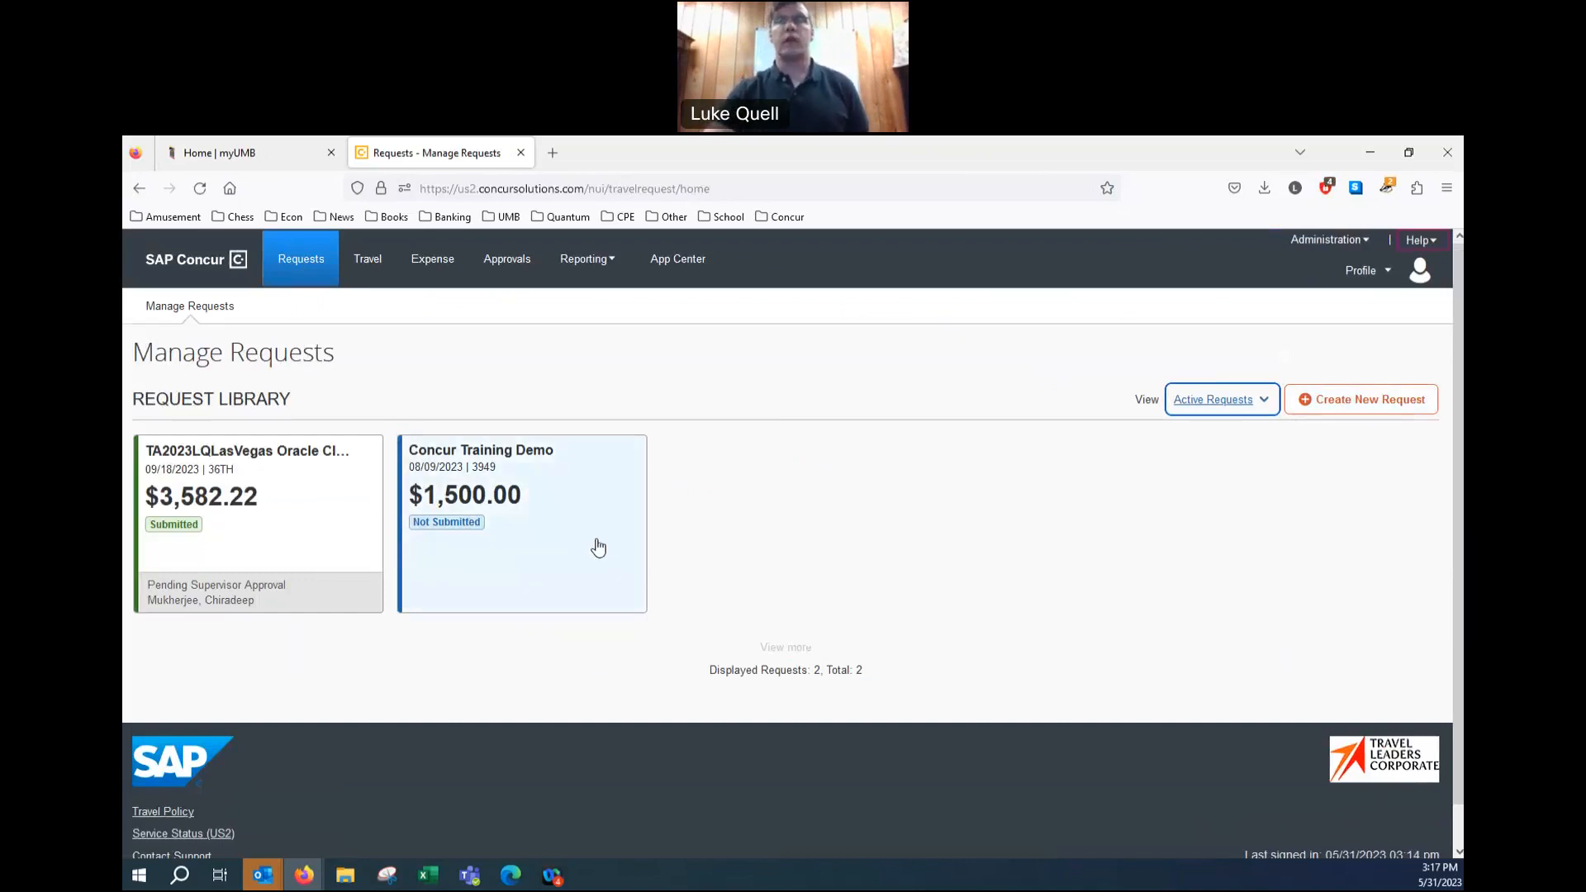
left_click(523, 562)
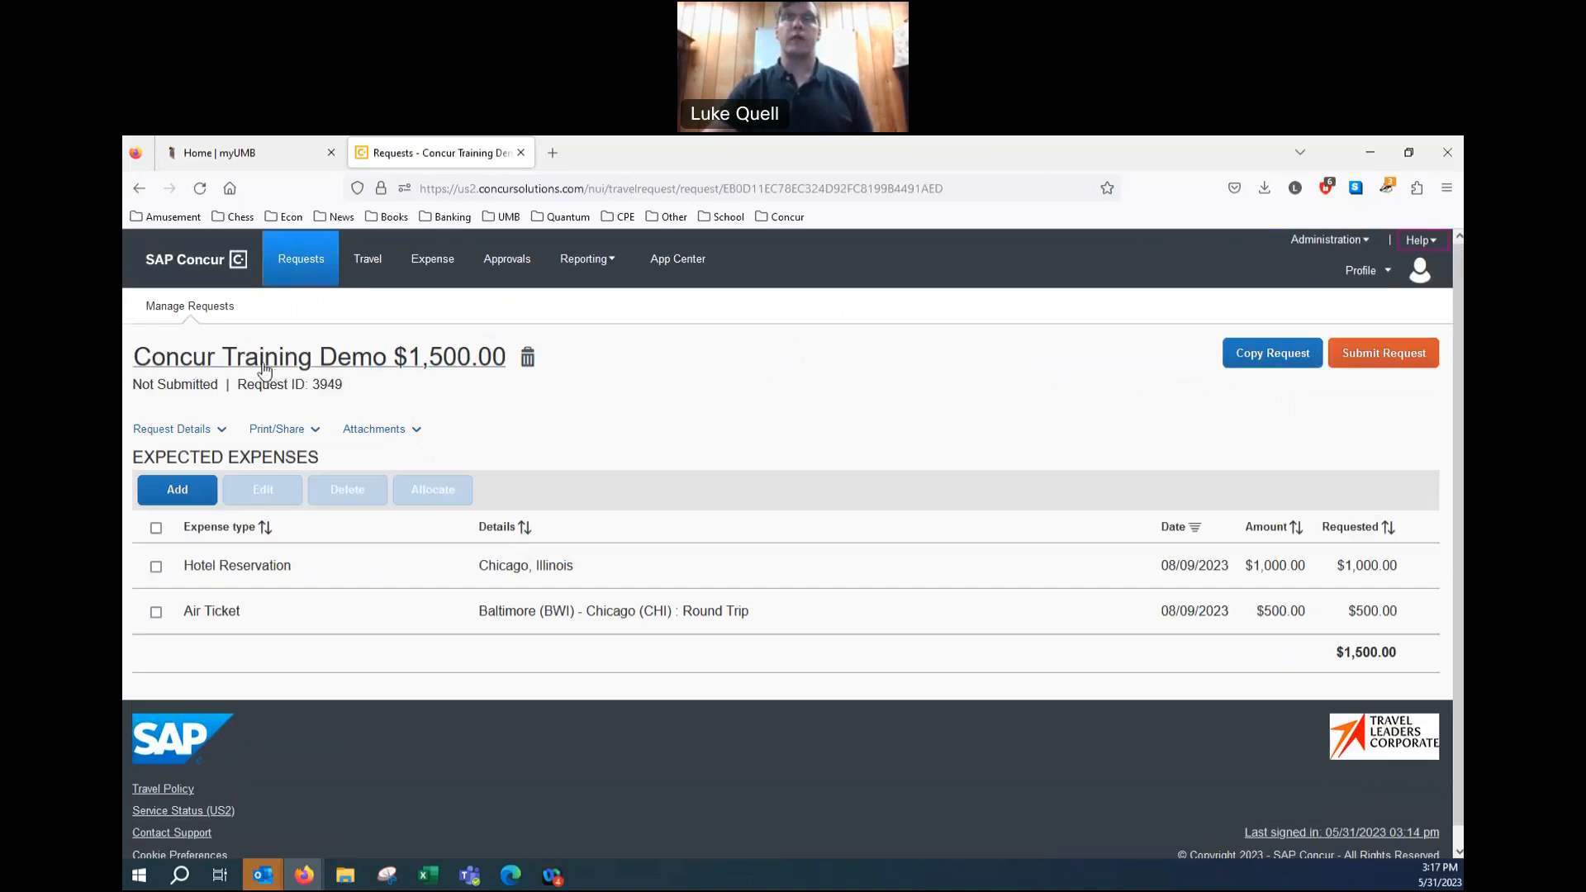
Open the request header for editing and go to its accounting fields, from Project/SOAPF to Function
left_click(211, 440)
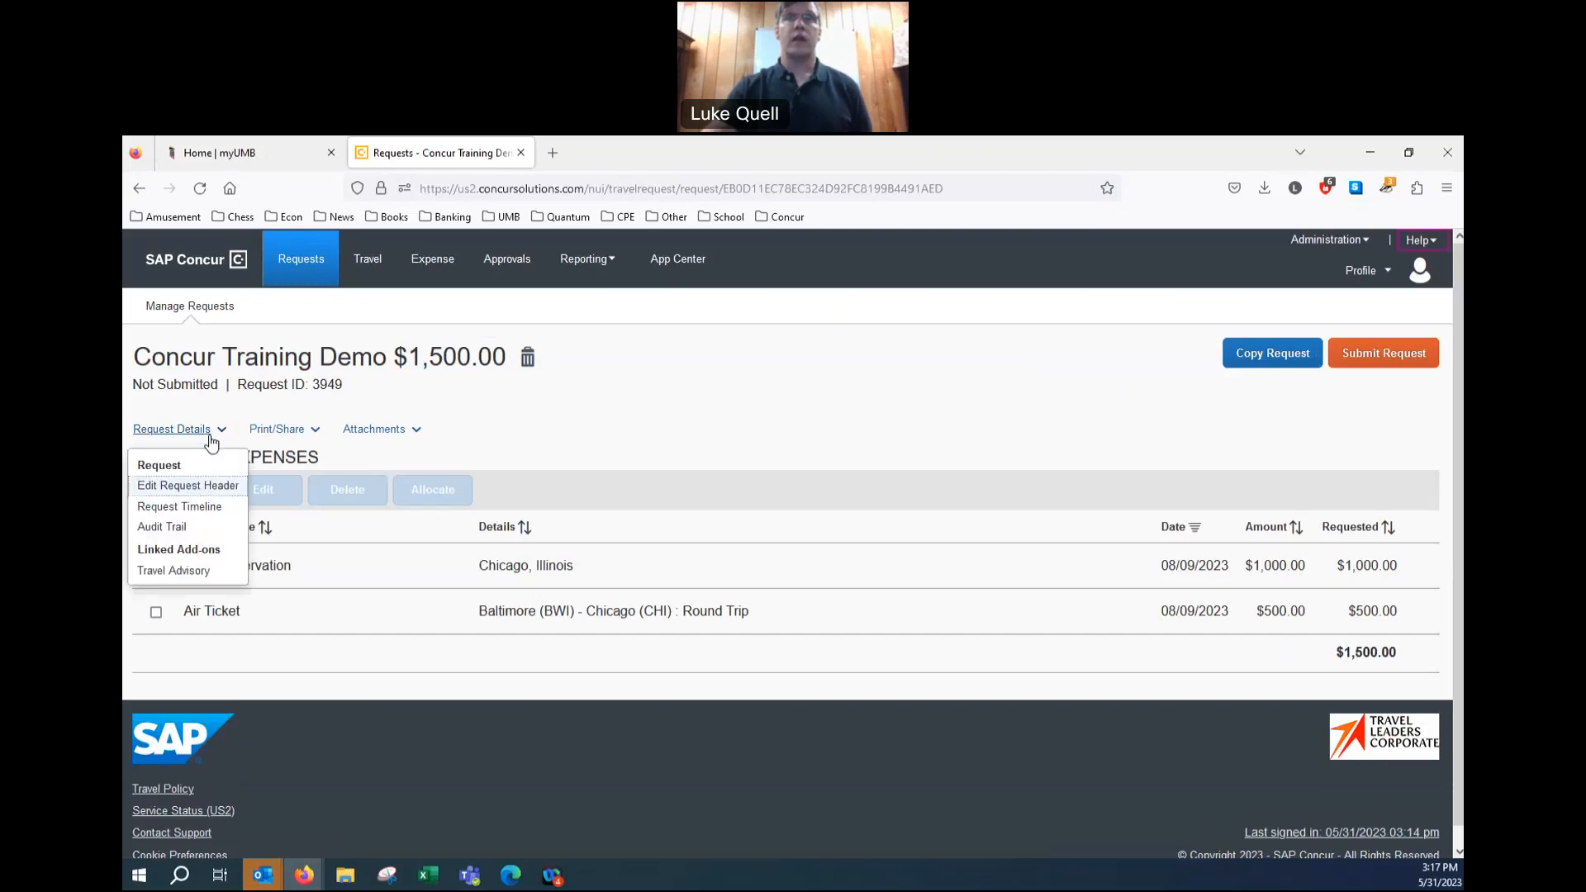
left_click(221, 487)
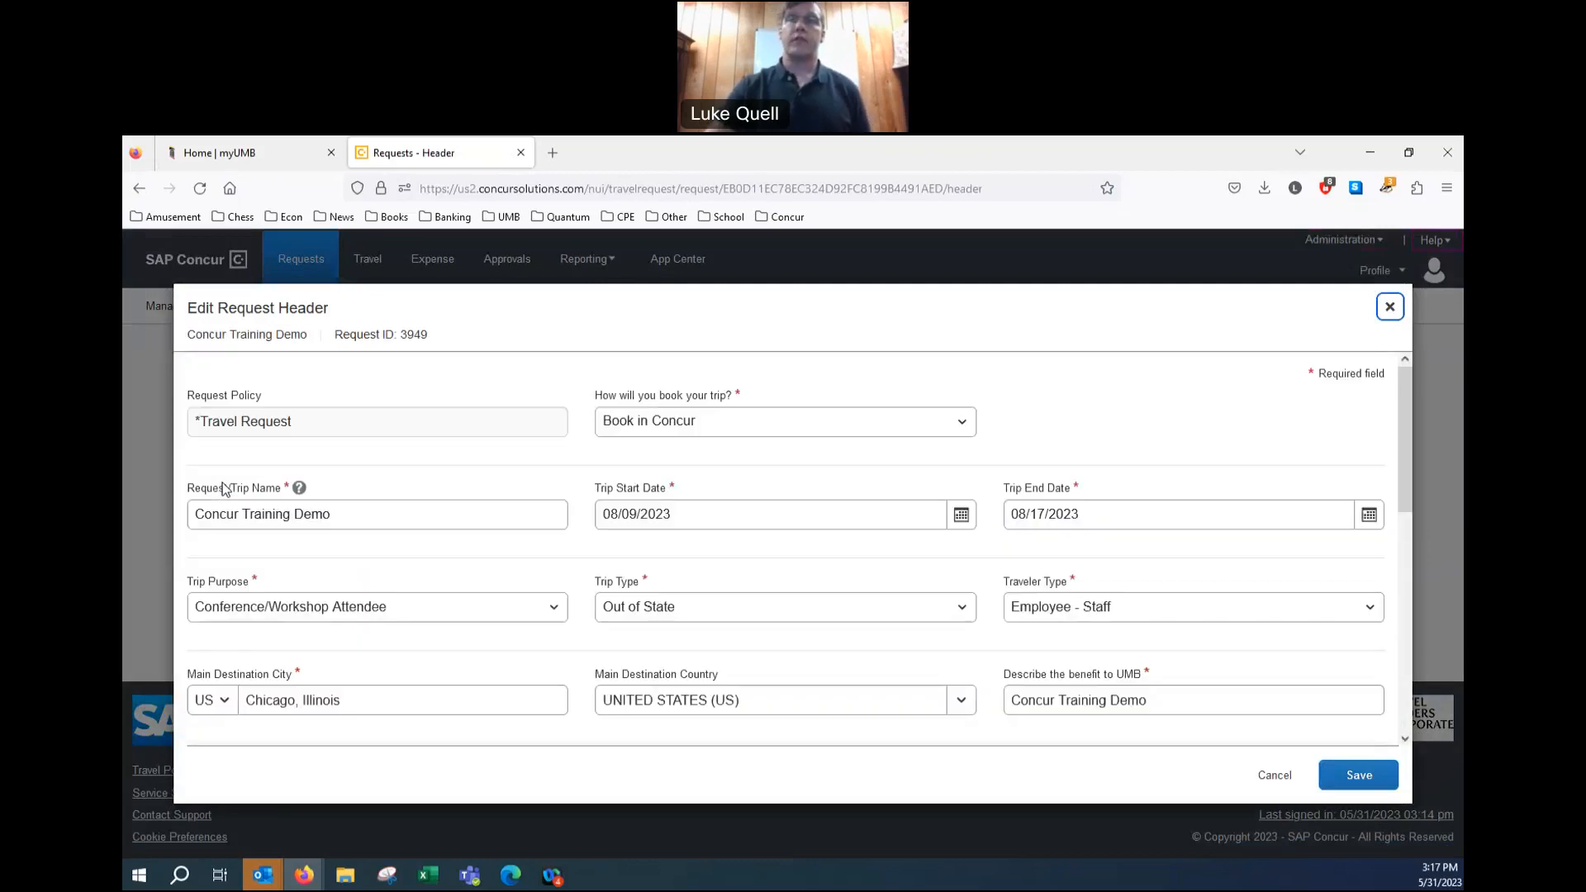
scroll(646, 512, "down", 6)
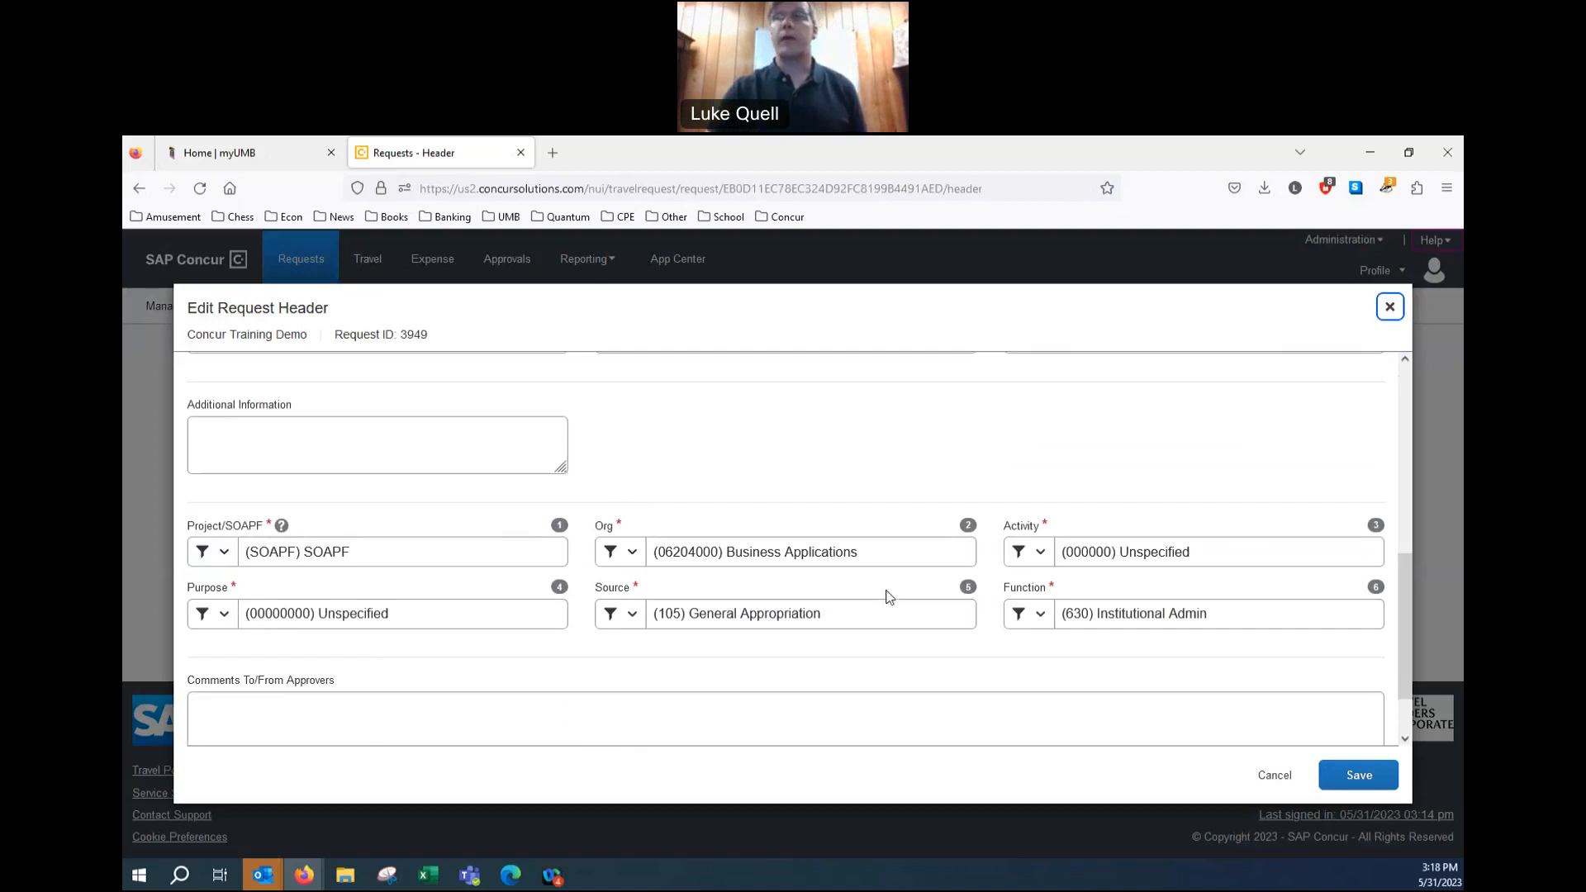
Review the available Purpose options and read the quick help for the Project/SOAPF field
left_click(400, 615)
scroll(435, 694, "down", 5)
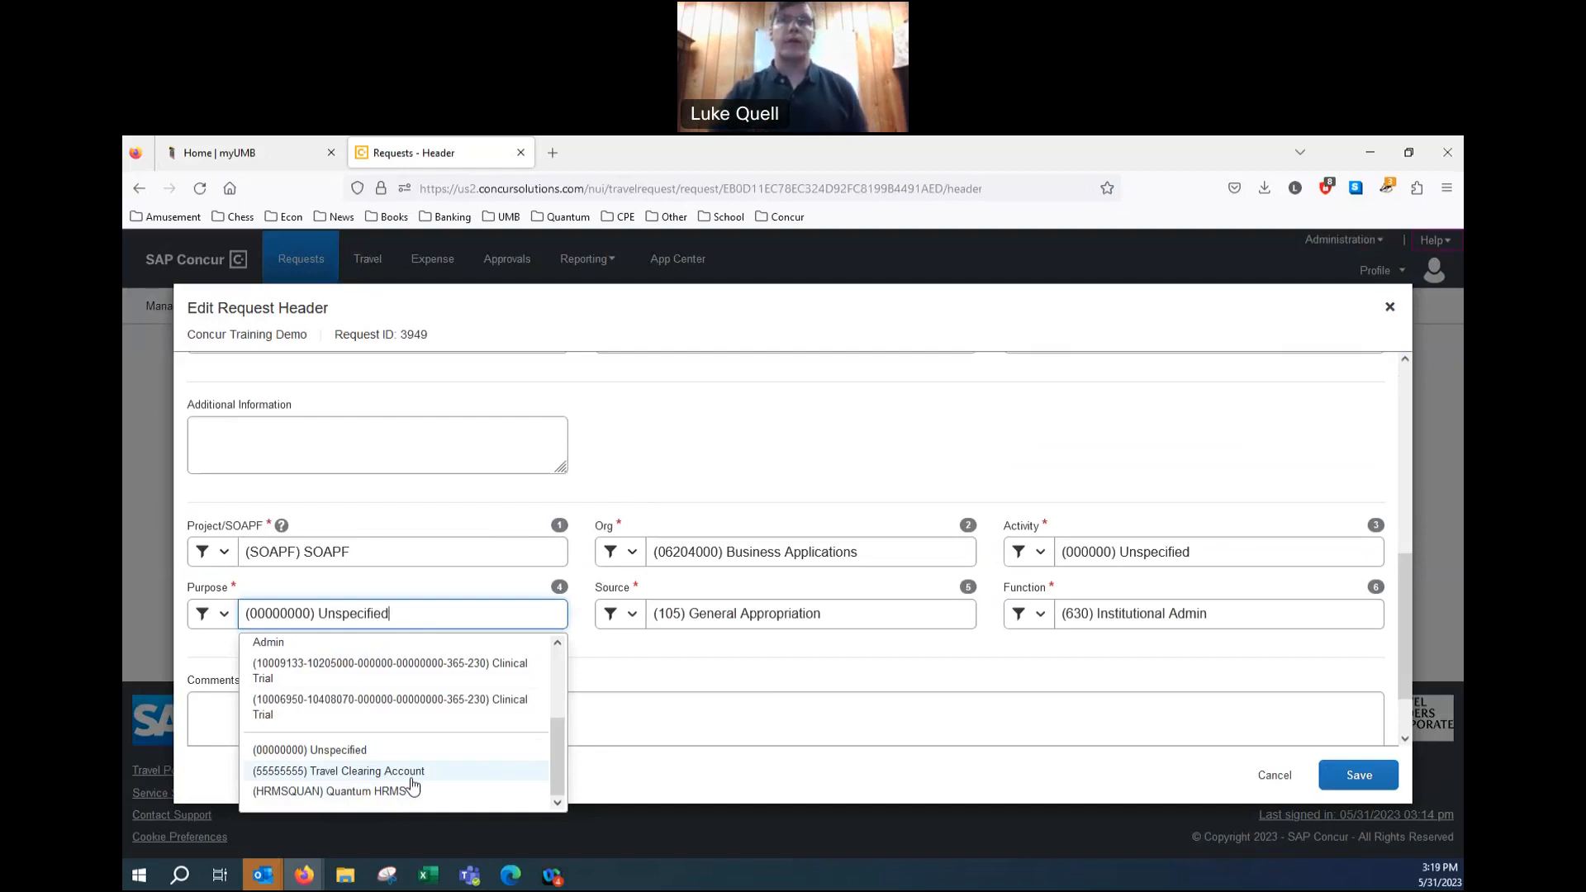
left_click(434, 512)
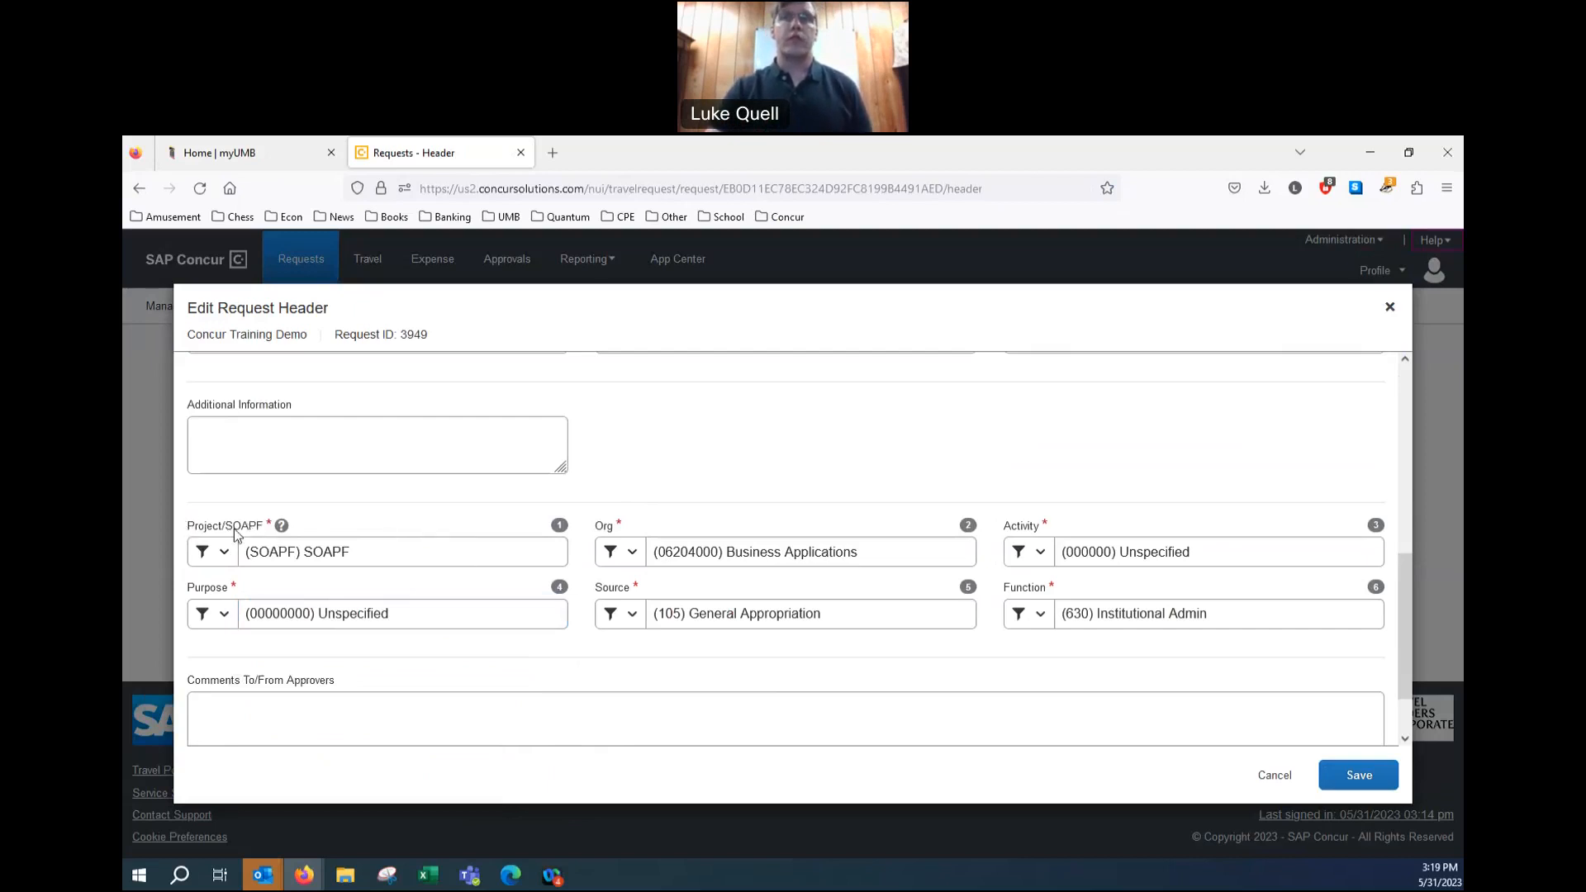
left_click(281, 526)
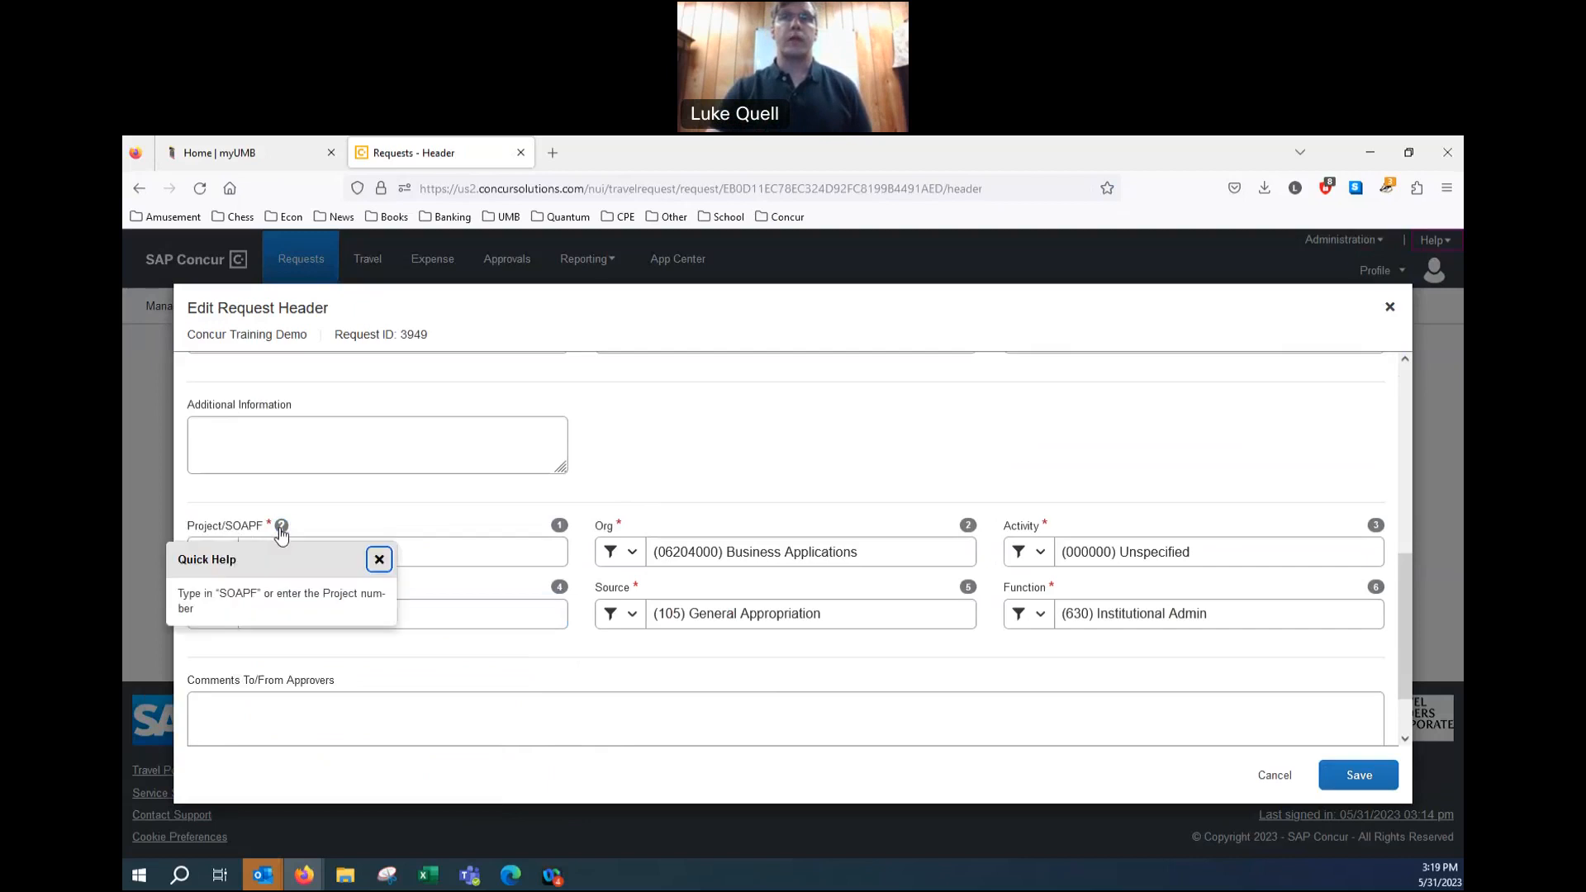
left_click(380, 559)
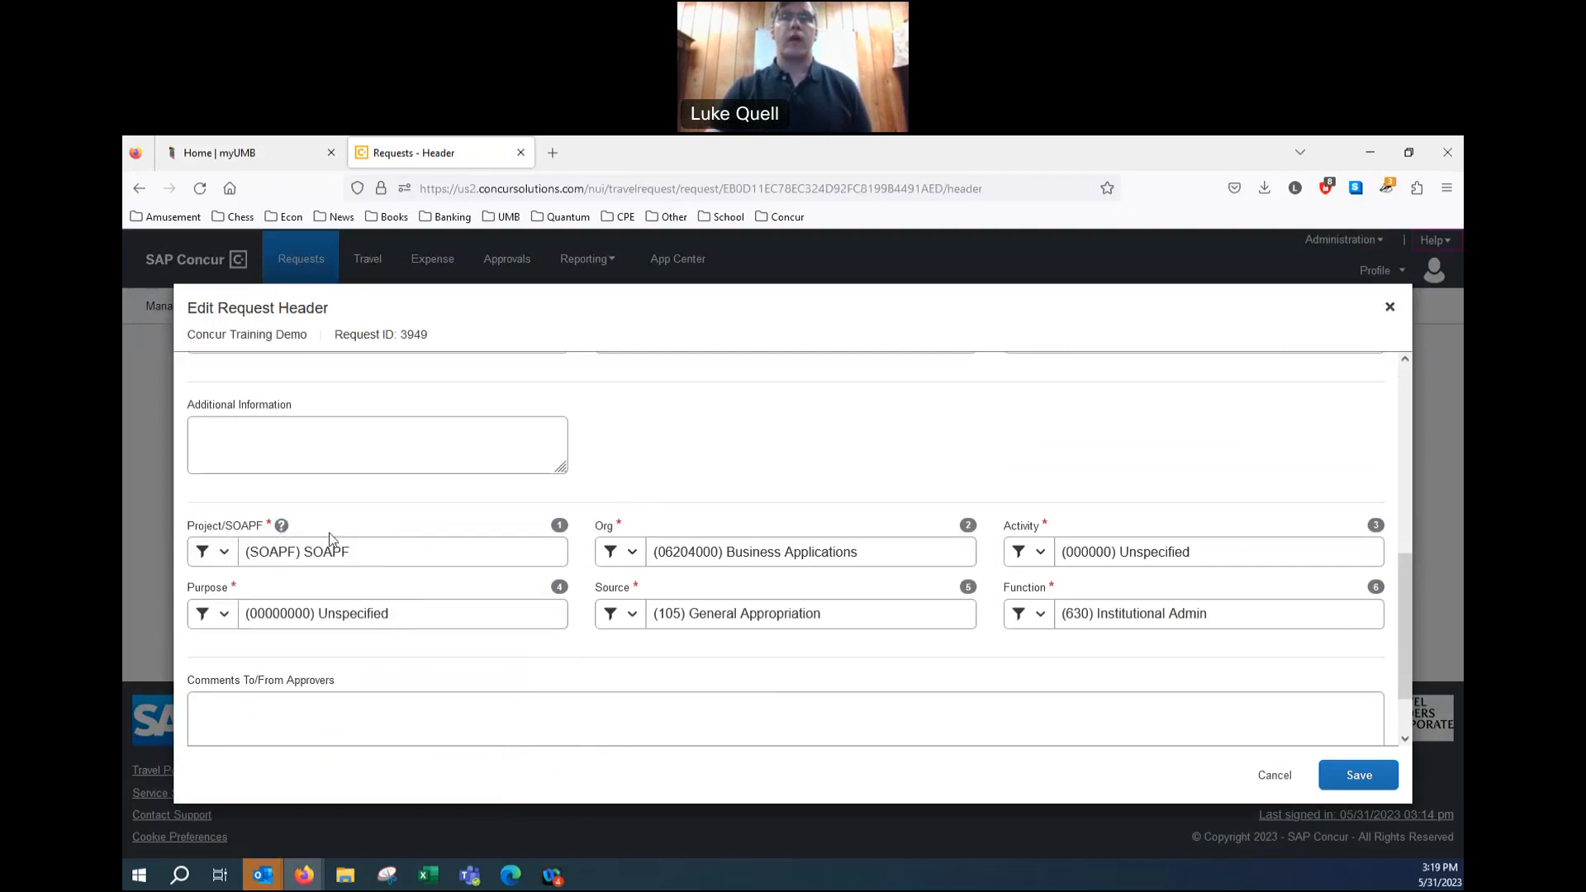
Search the Project/SOAPF field by code for projects starting with 1000 and look through the matches
left_click(381, 561)
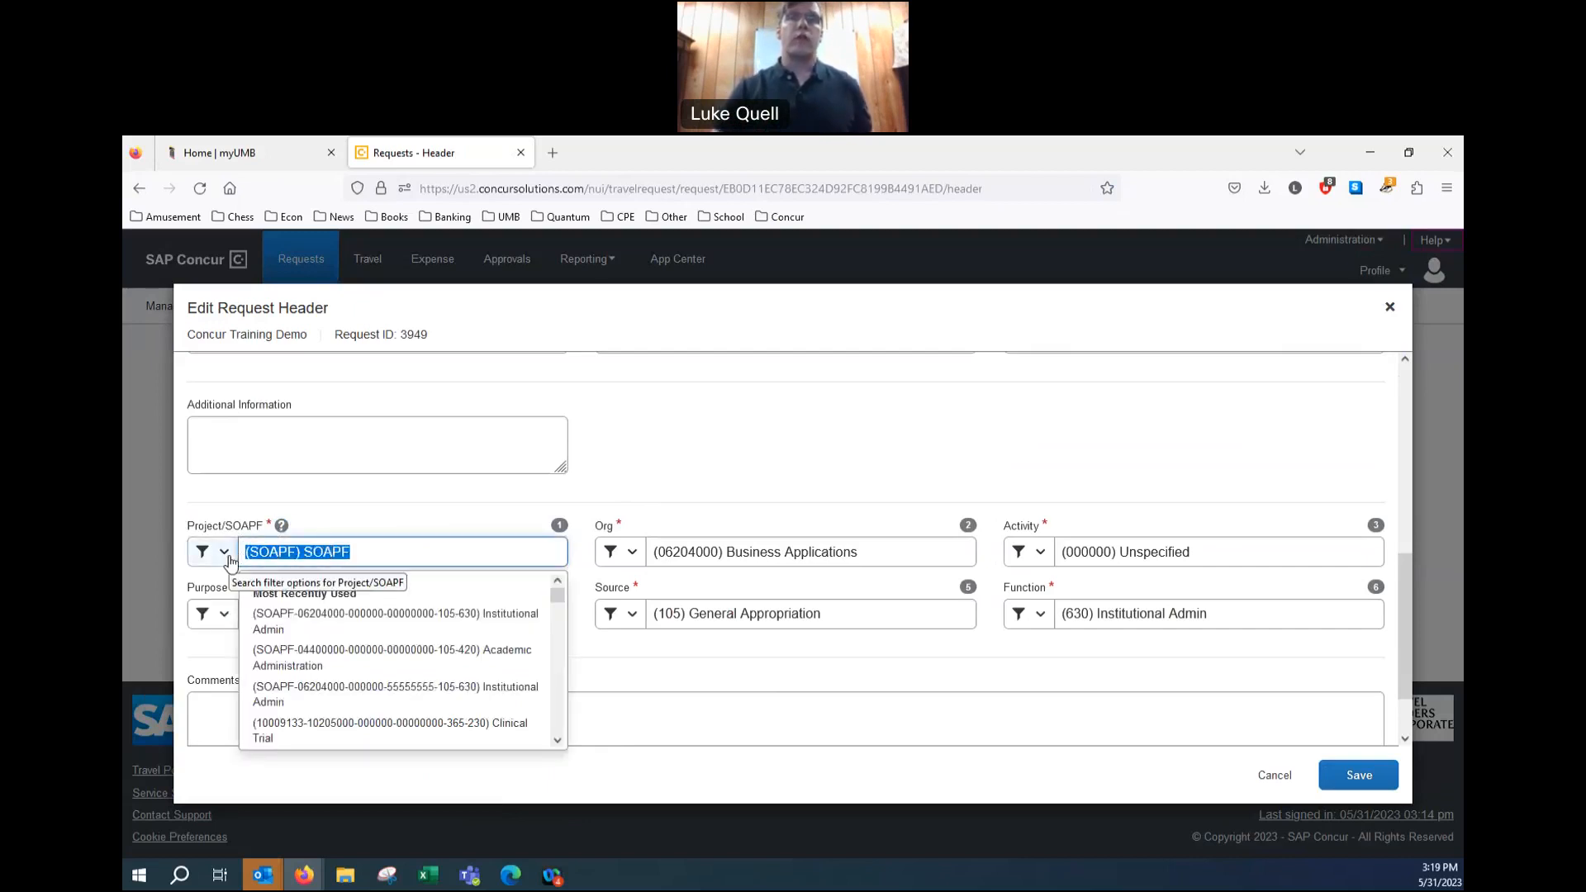
type("1000")
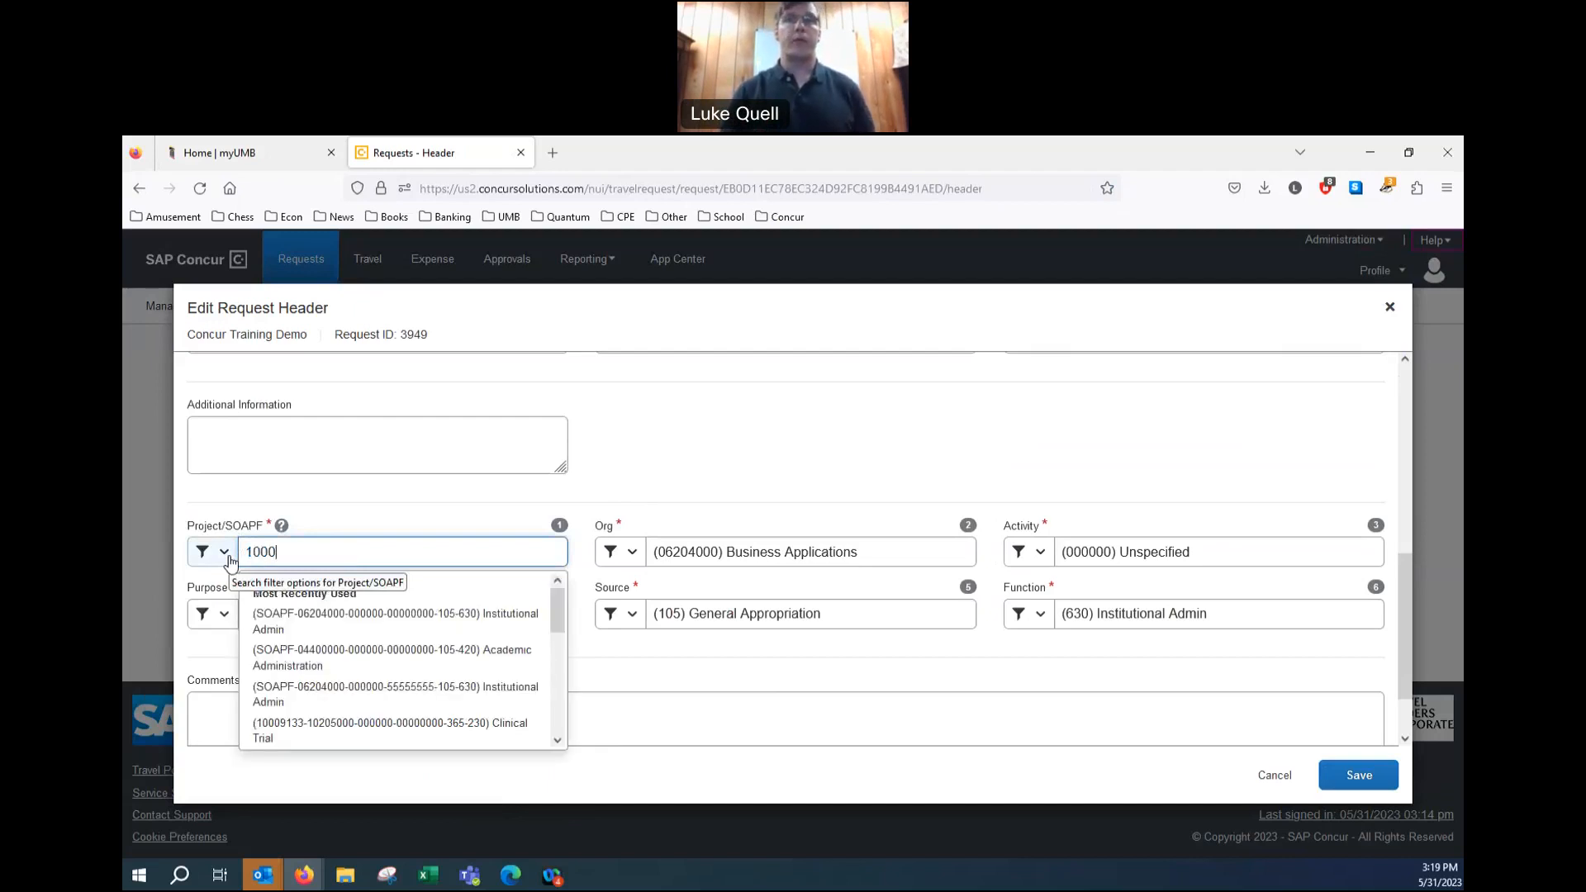
scroll(401, 619, "down", 2)
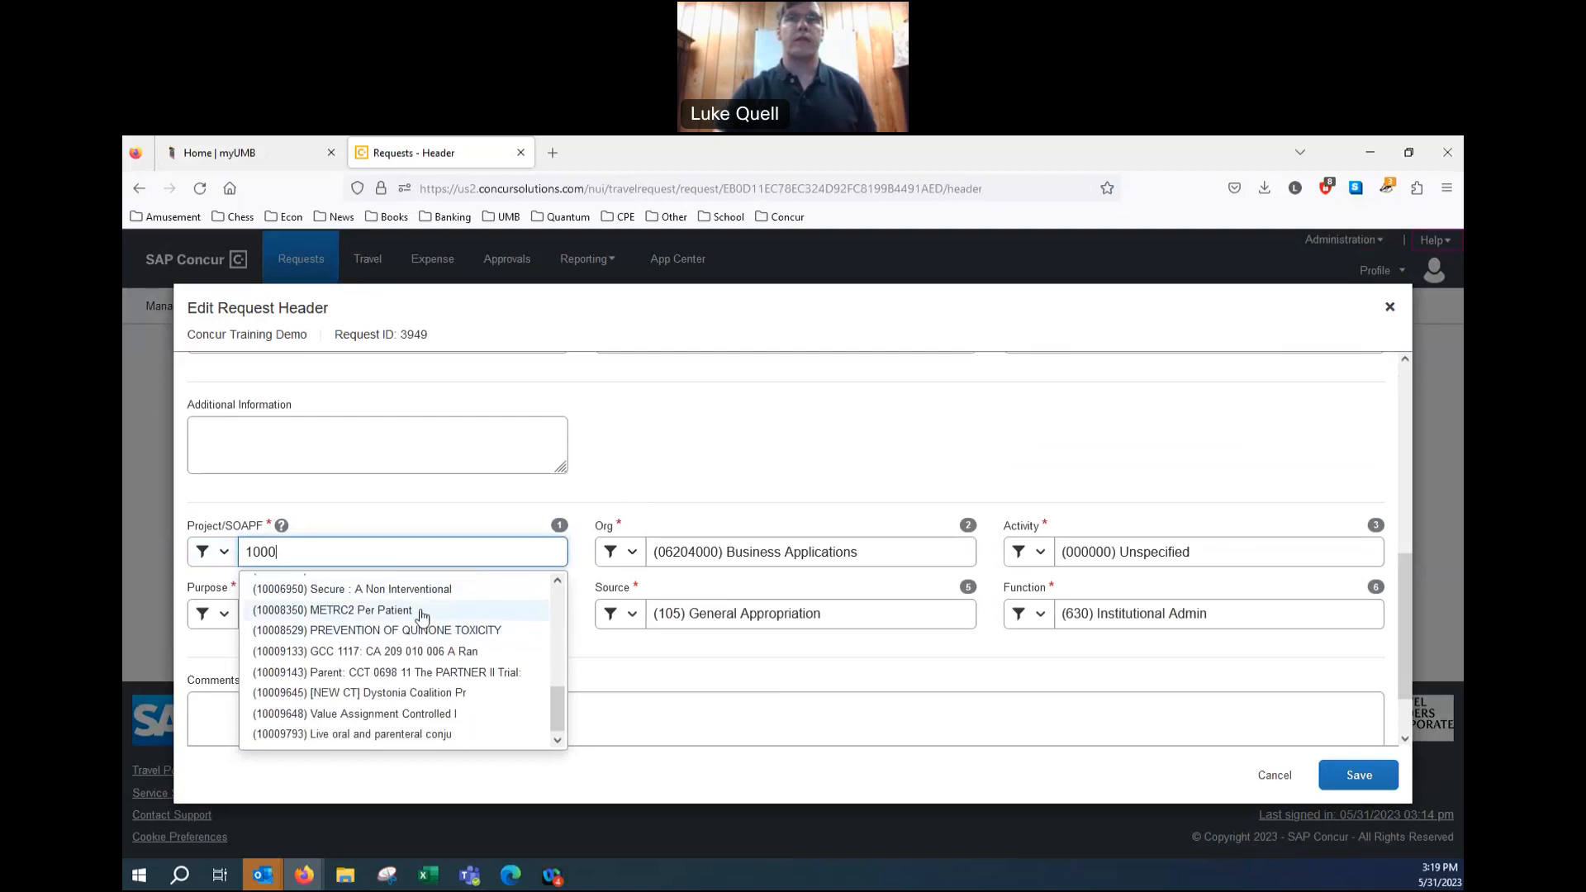
left_click(218, 546)
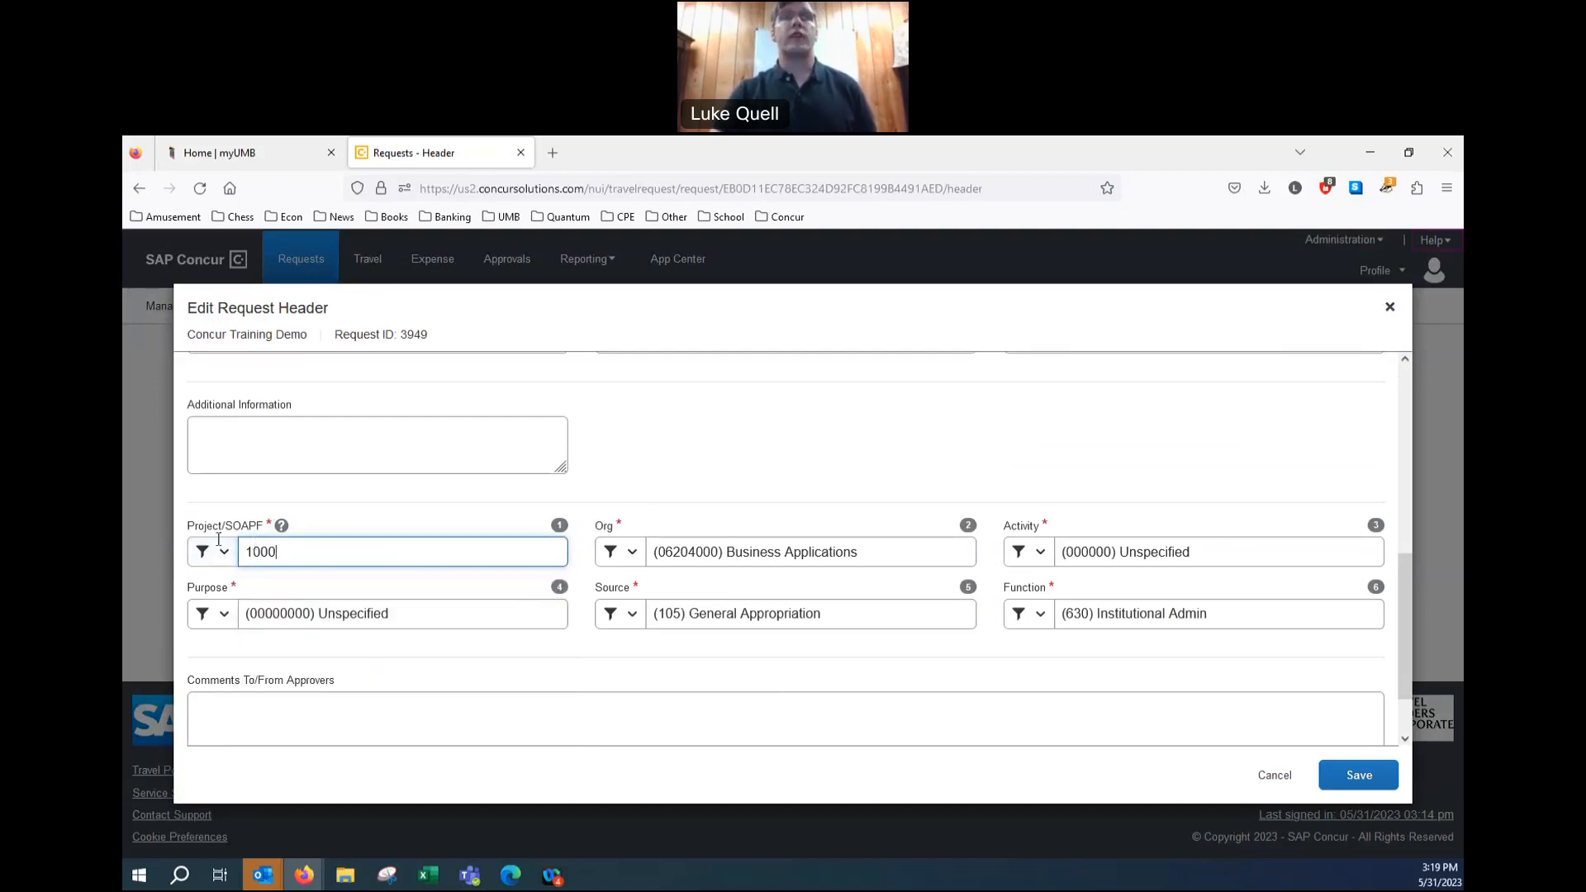
Search Project/SOAPF by text for "a" and select the project (10024037) A Feasibility and Pilot Study
left_click(219, 553)
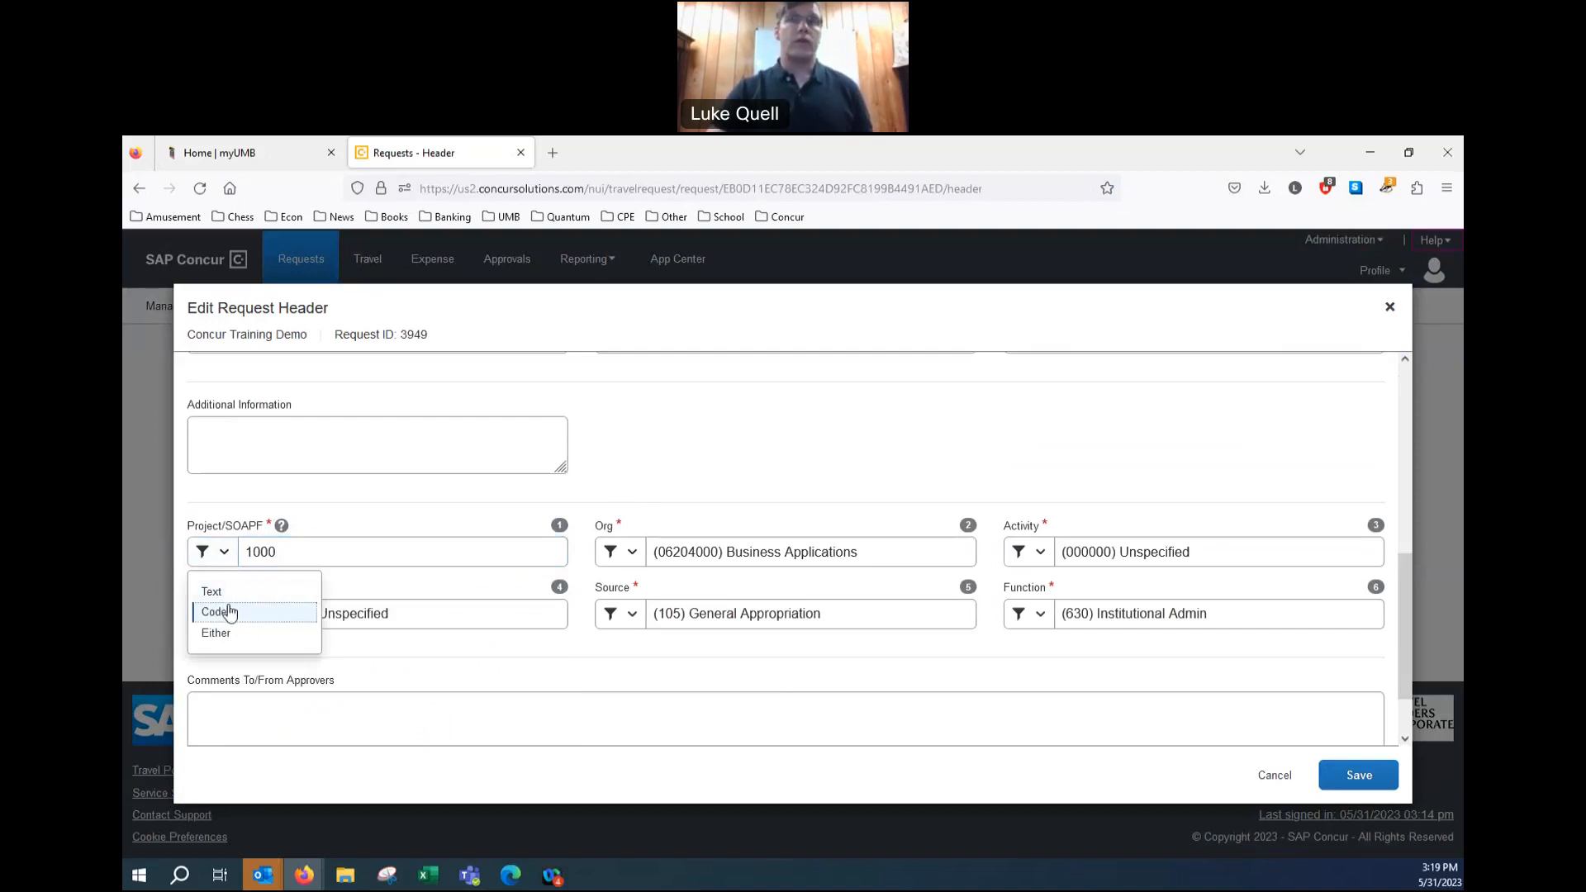
left_click(281, 565)
left_click(281, 565)
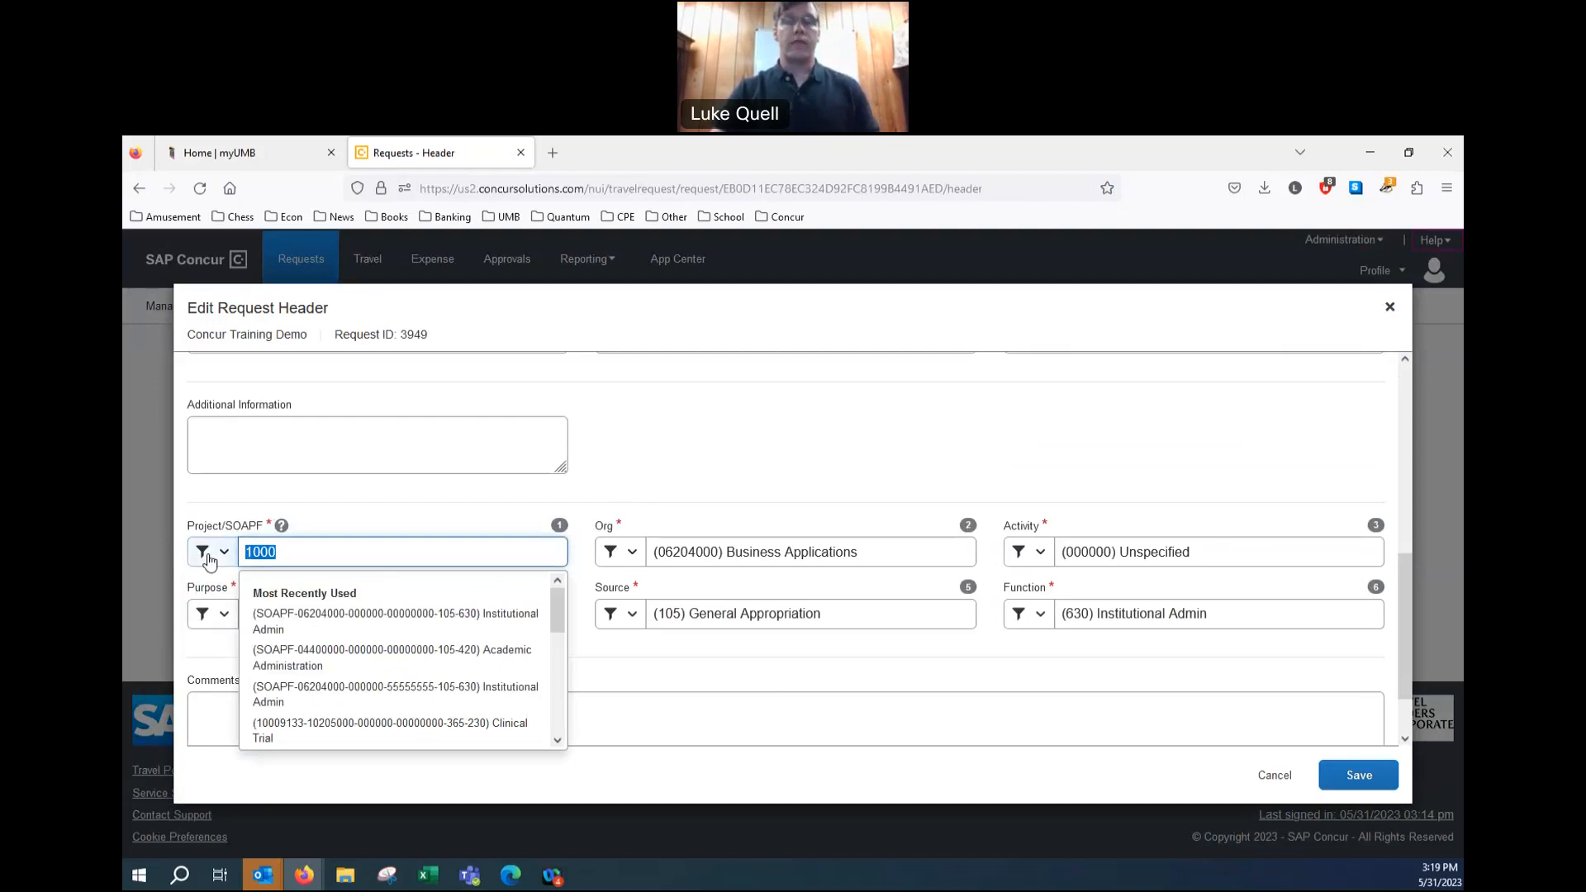
type("a")
scroll(429, 702, "down", 4)
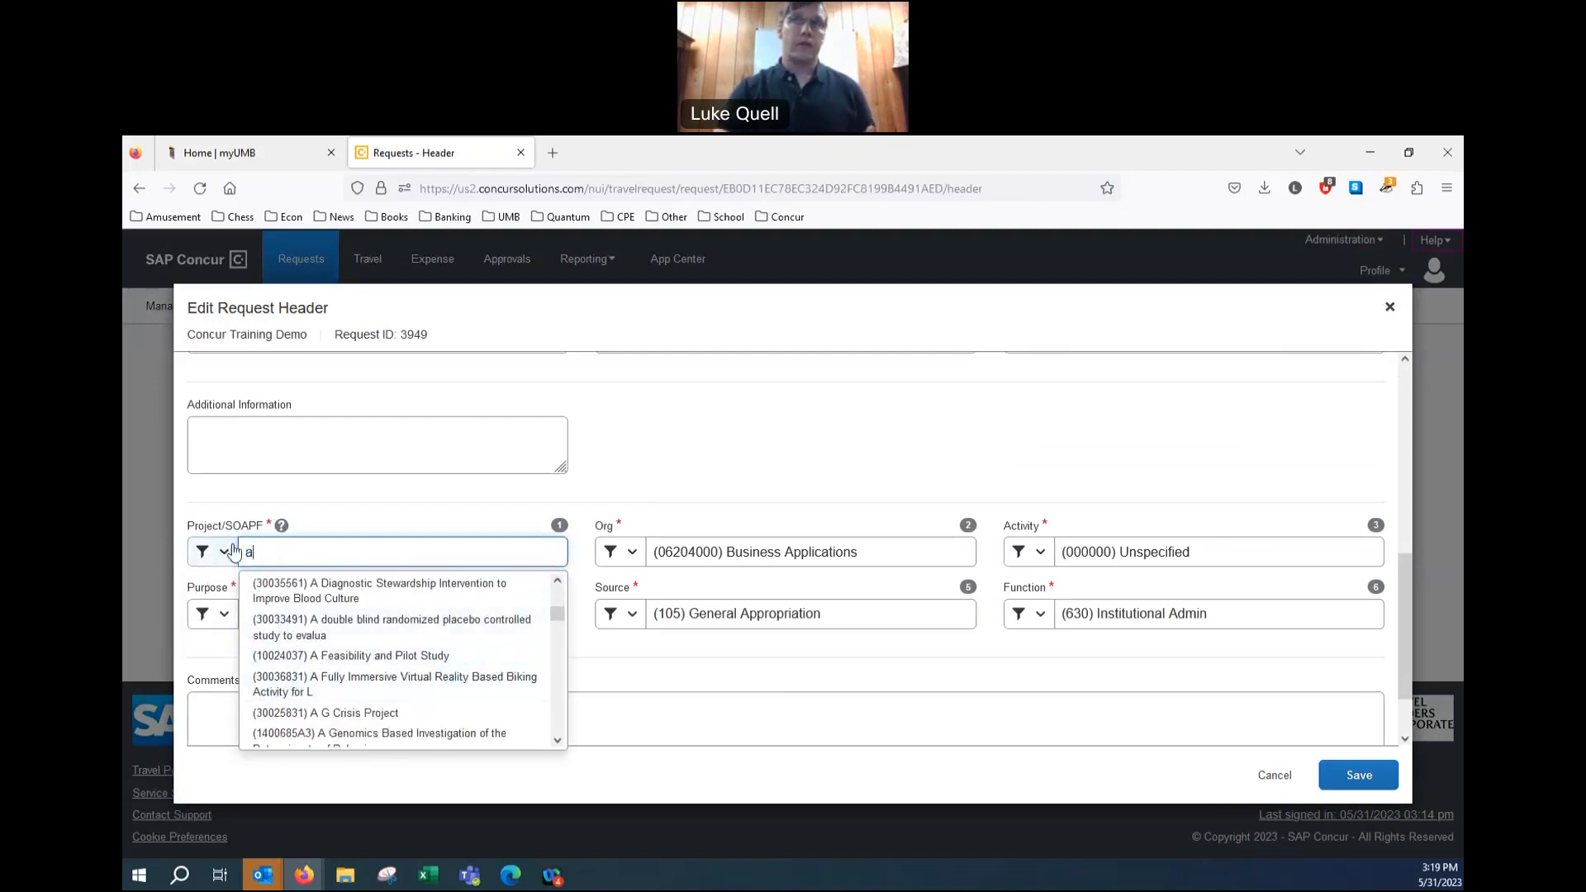
left_click(446, 657)
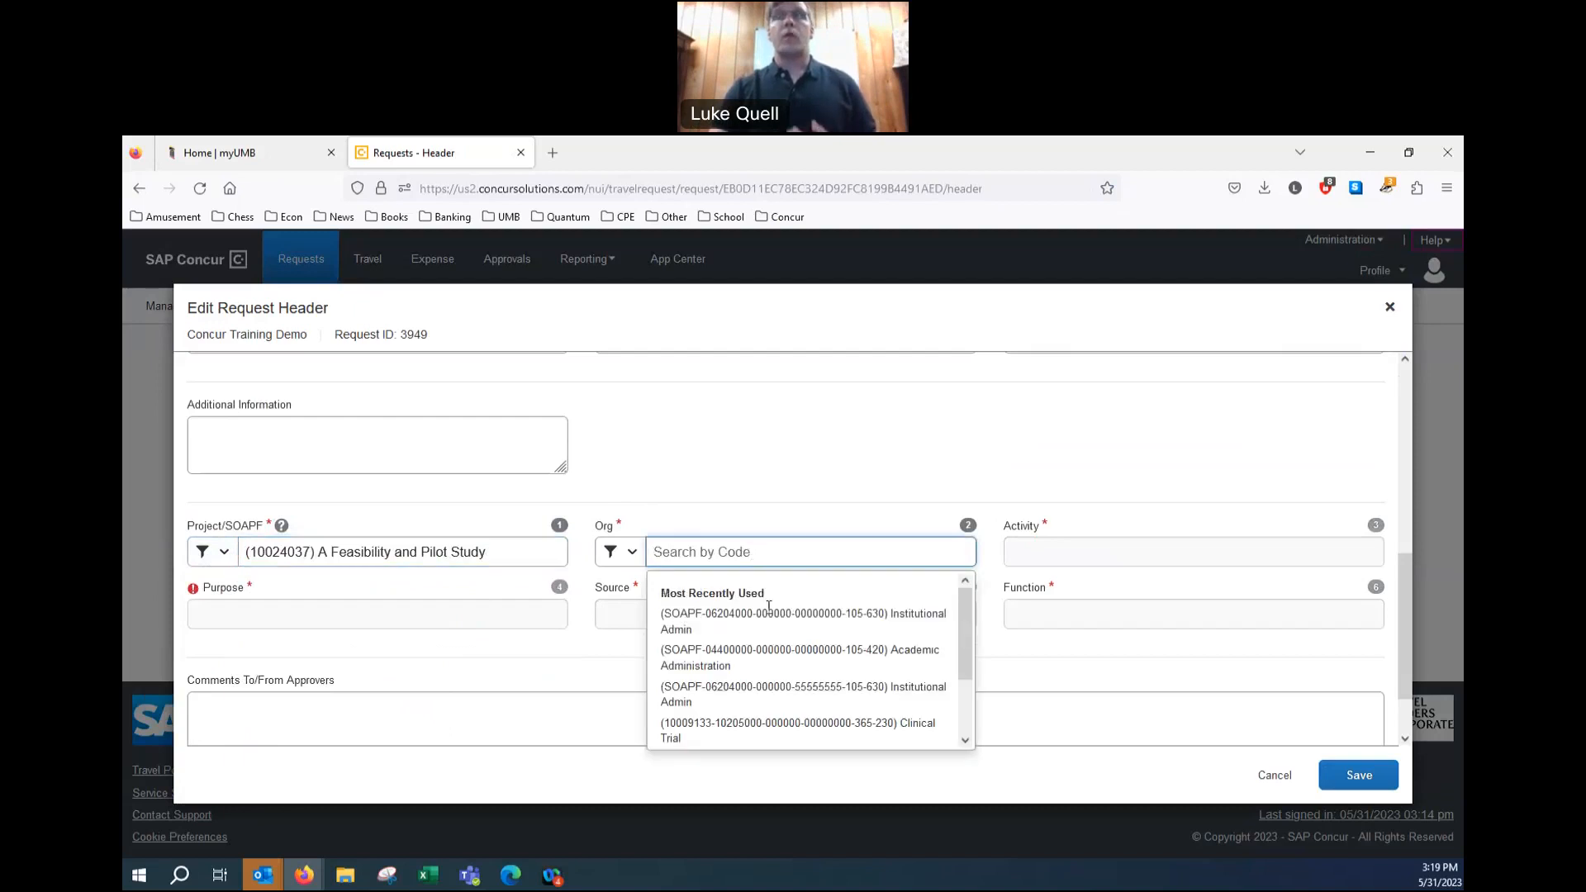
Set the Org to (10405100) EPH Gerontology and the Activity to (000000) Unspecified
scroll(781, 698, "down", 2)
left_click(761, 730)
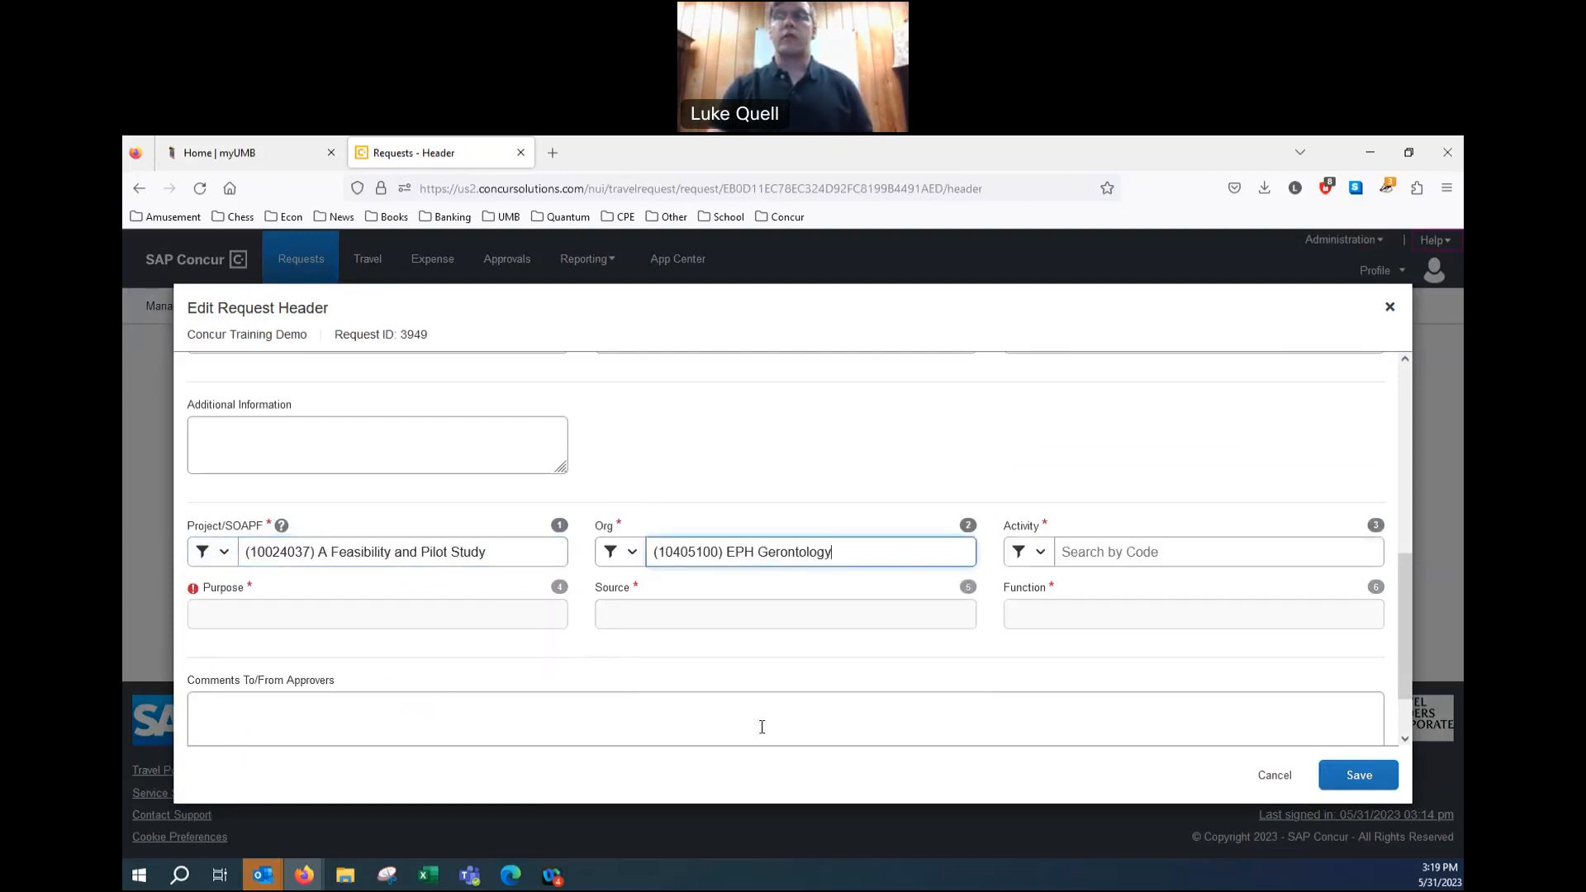
left_click(1111, 552)
scroll(1152, 657, "down", 3)
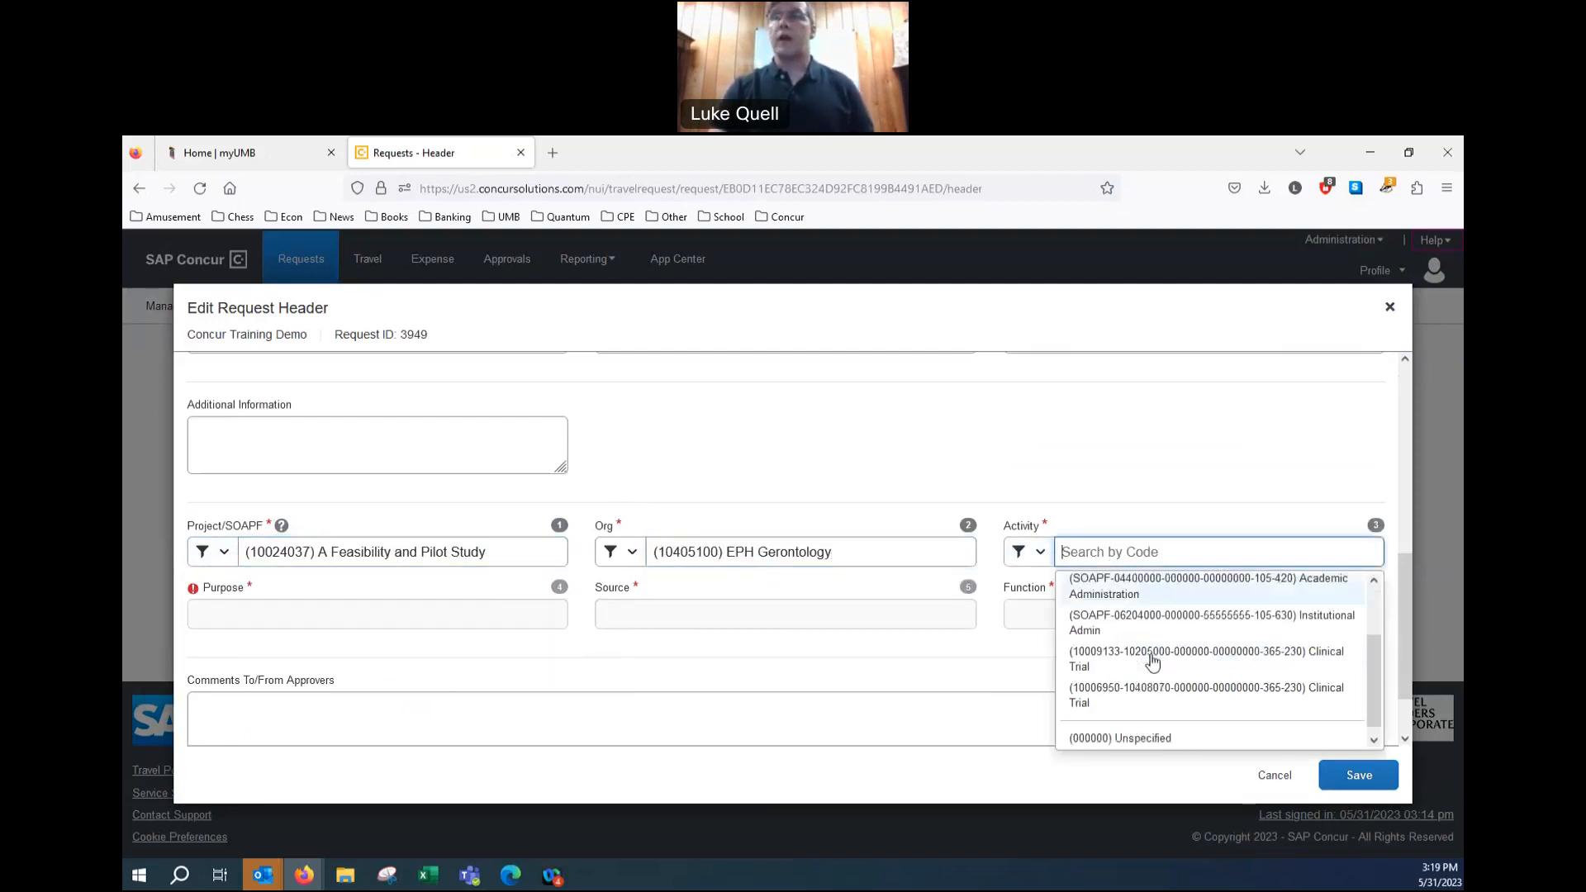
left_click(1137, 730)
Set the Purpose for the feasibility study project to (00000000) Unspecified
left_click(420, 613)
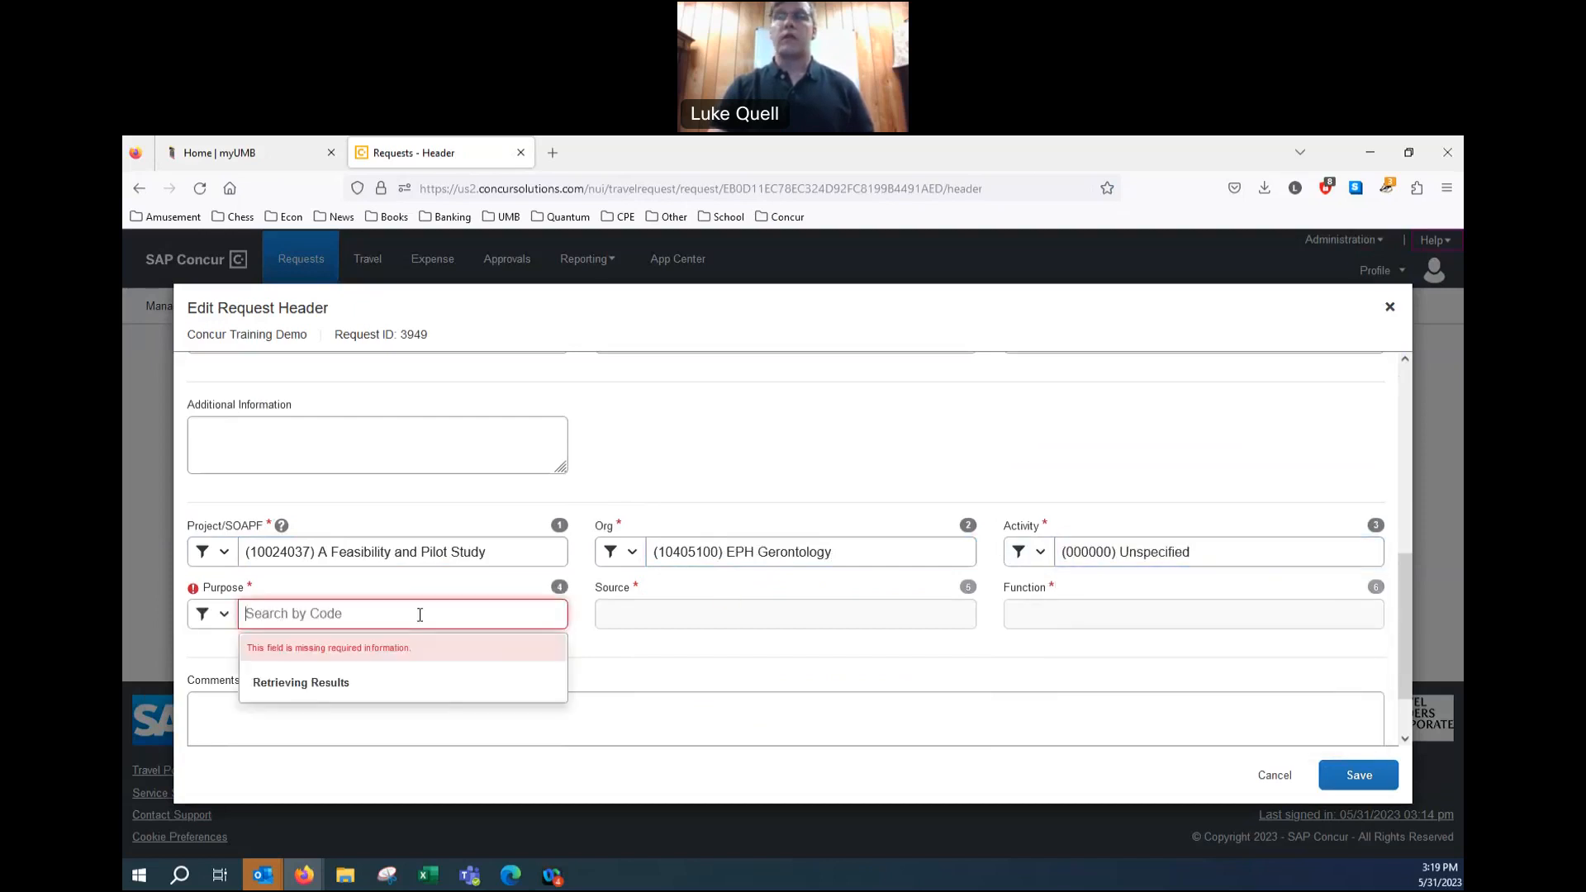
scroll(276, 796, "down", 5)
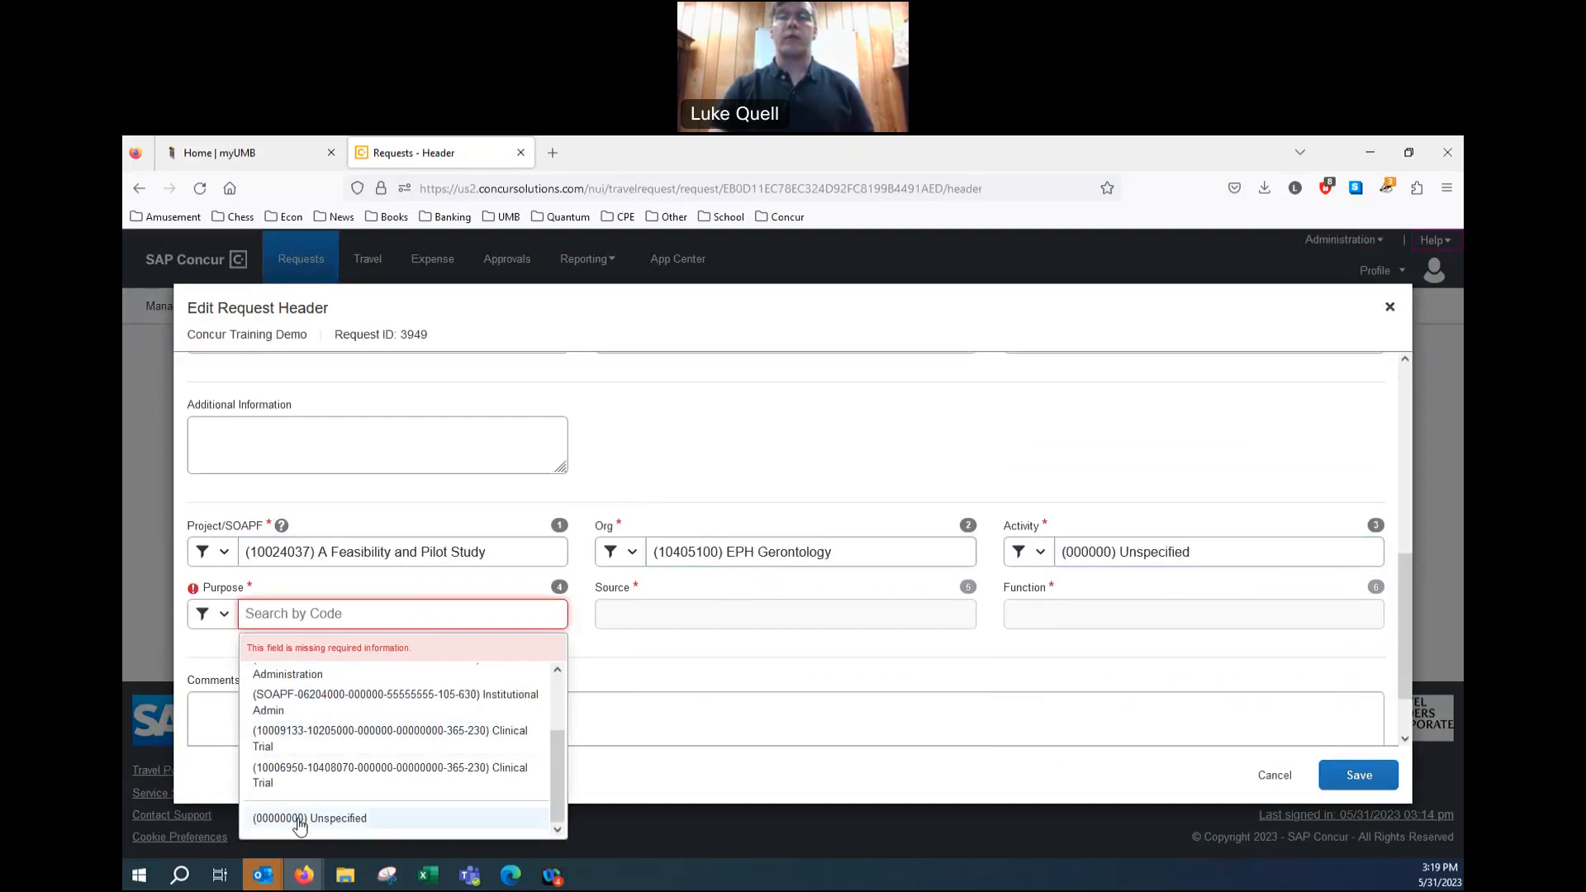
left_click(299, 818)
Set the Source to (315) C G Federal and the Function to (150) Training Instruction
left_click(756, 613)
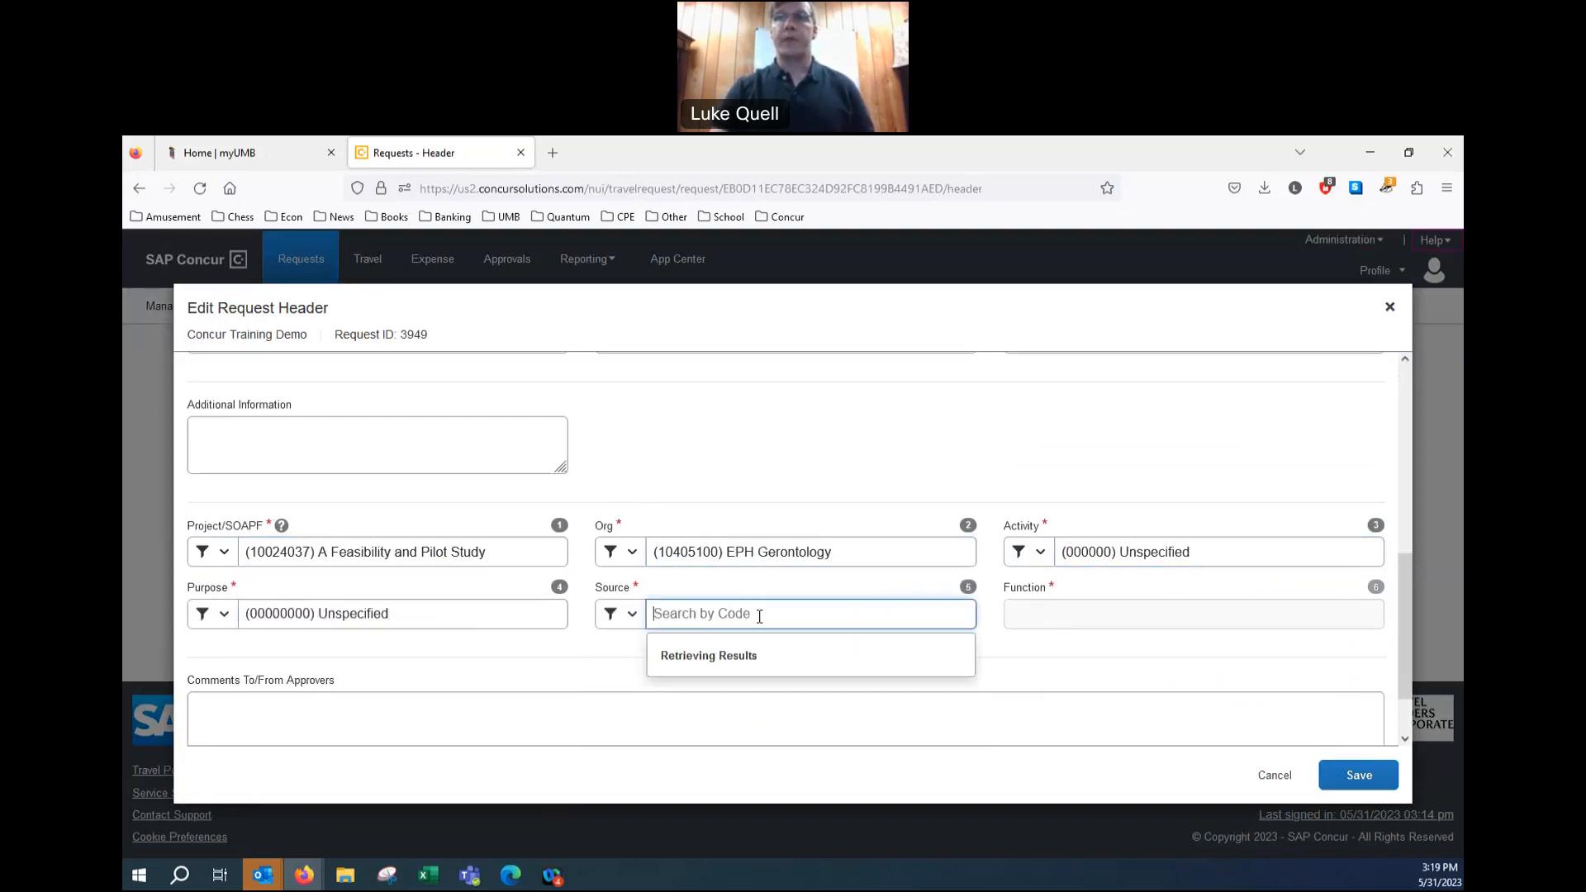
scroll(765, 748, "down", 4)
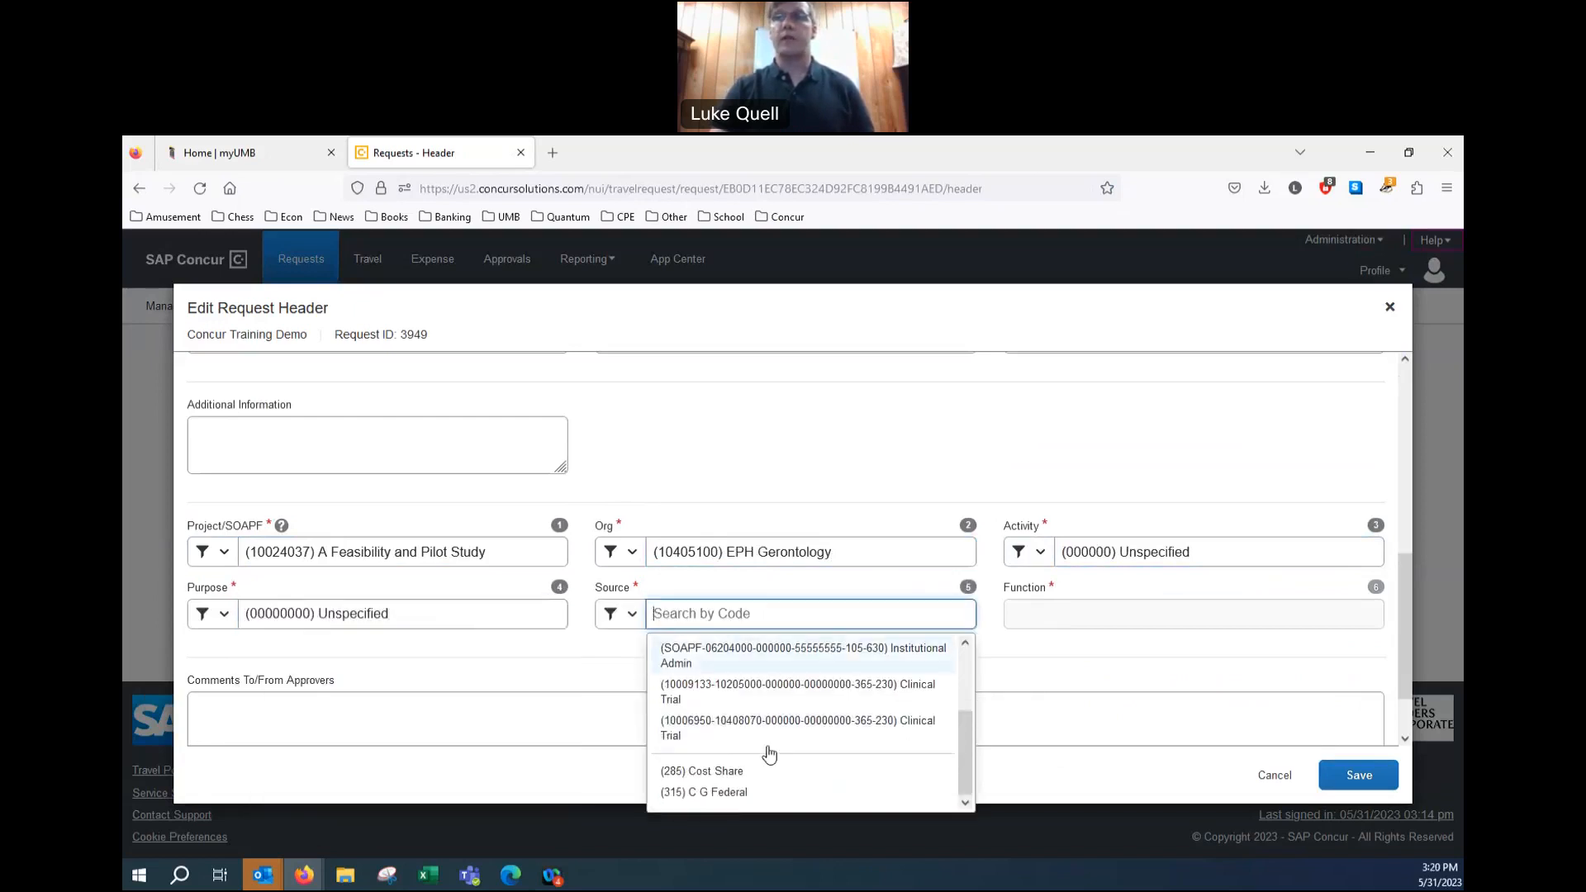
left_click(702, 794)
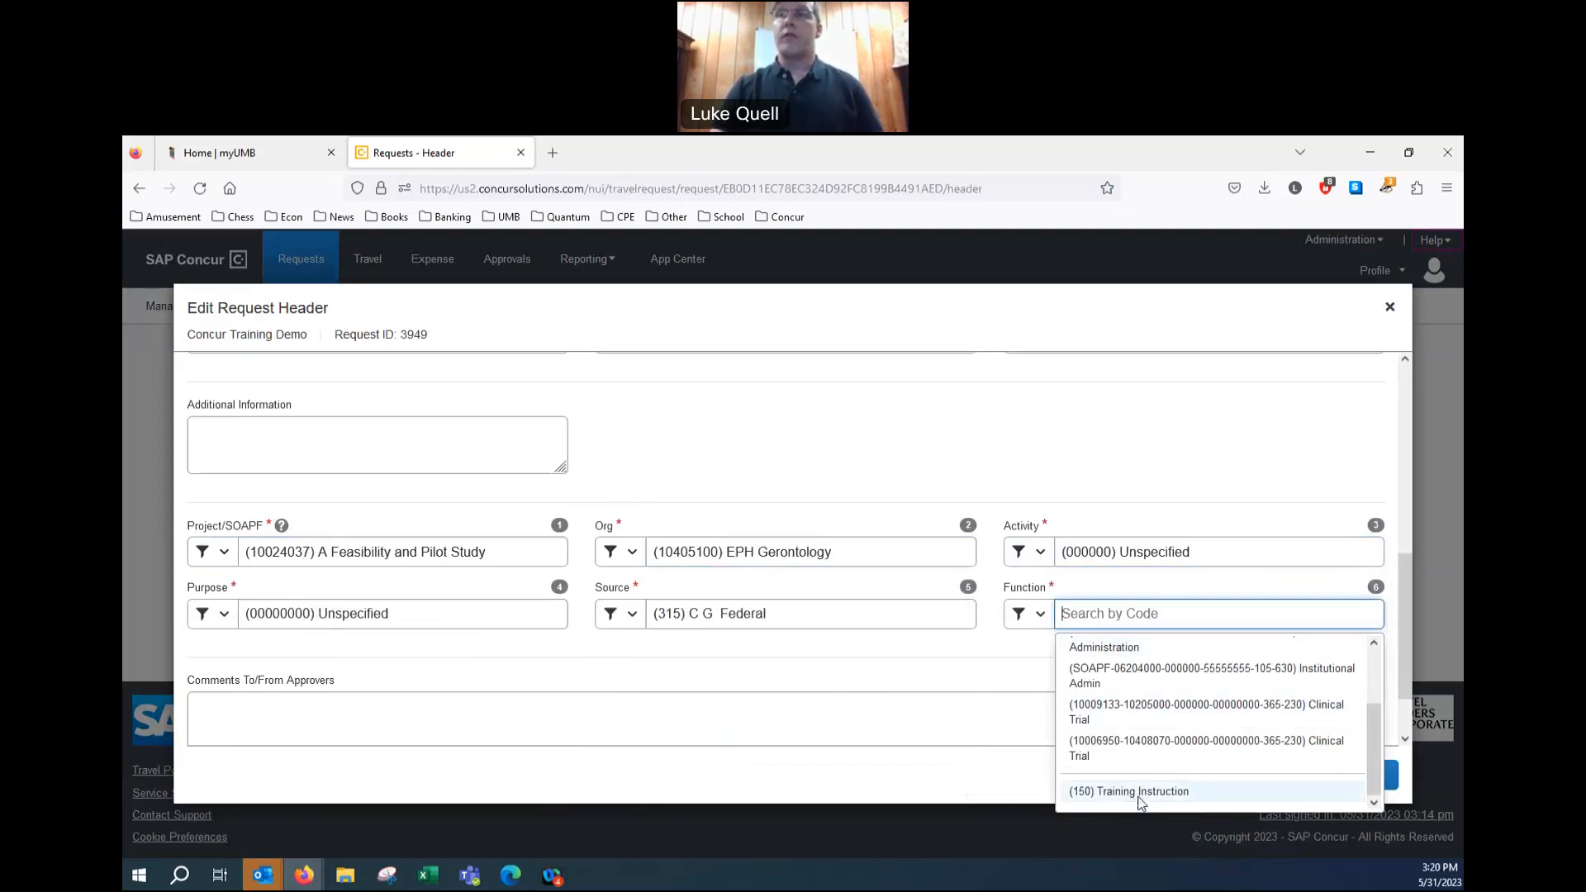
left_click(1139, 793)
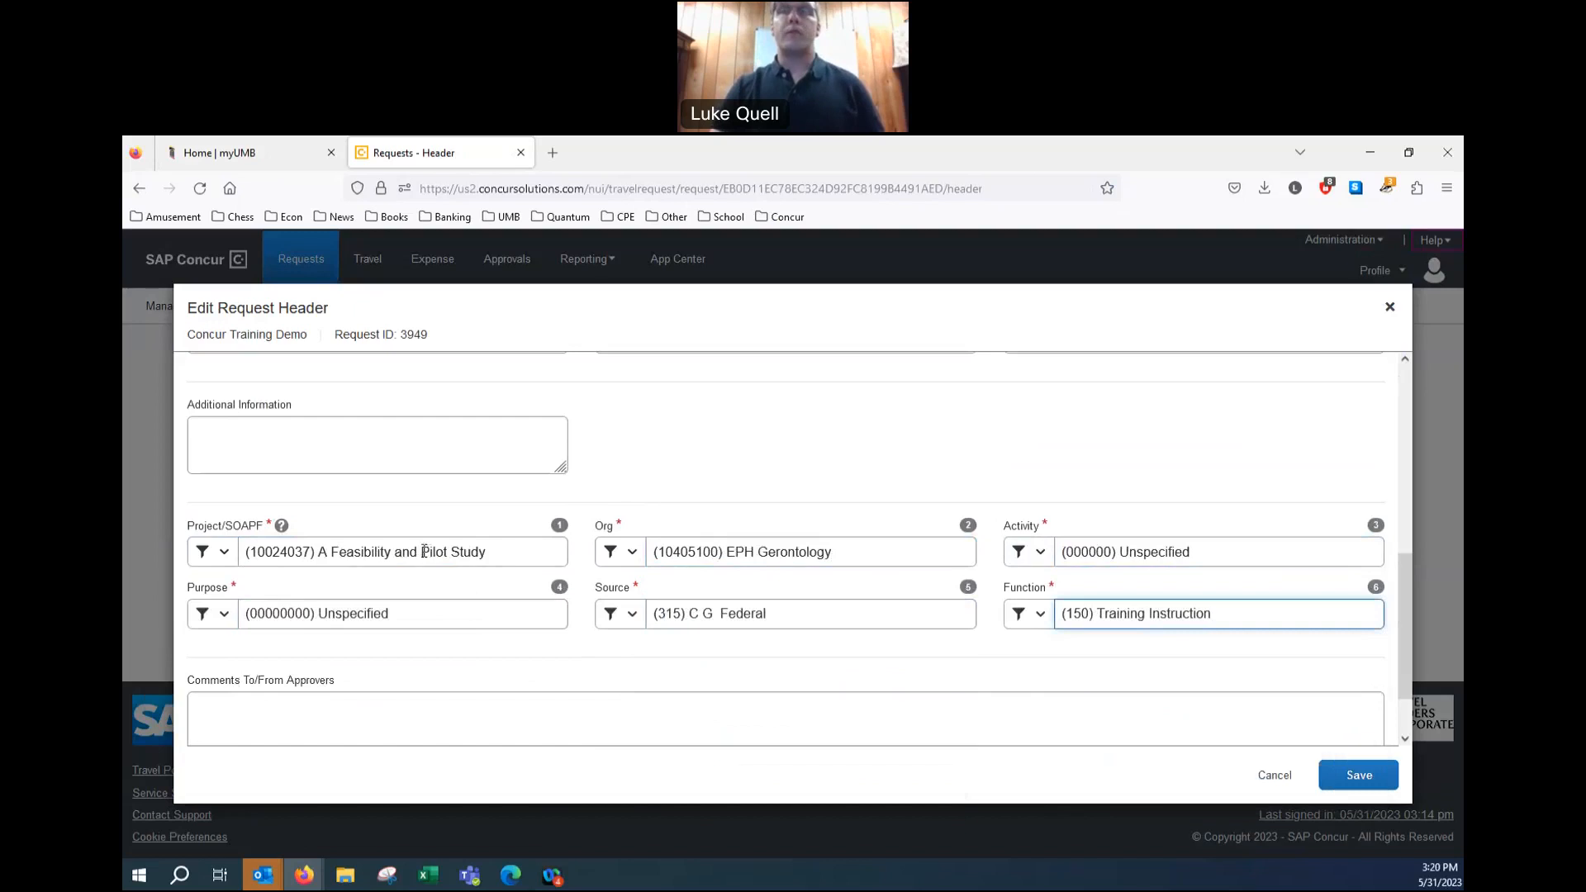
Replace the project in the Project/SOAPF field with (SOAPF) SOAPF
left_click(538, 551)
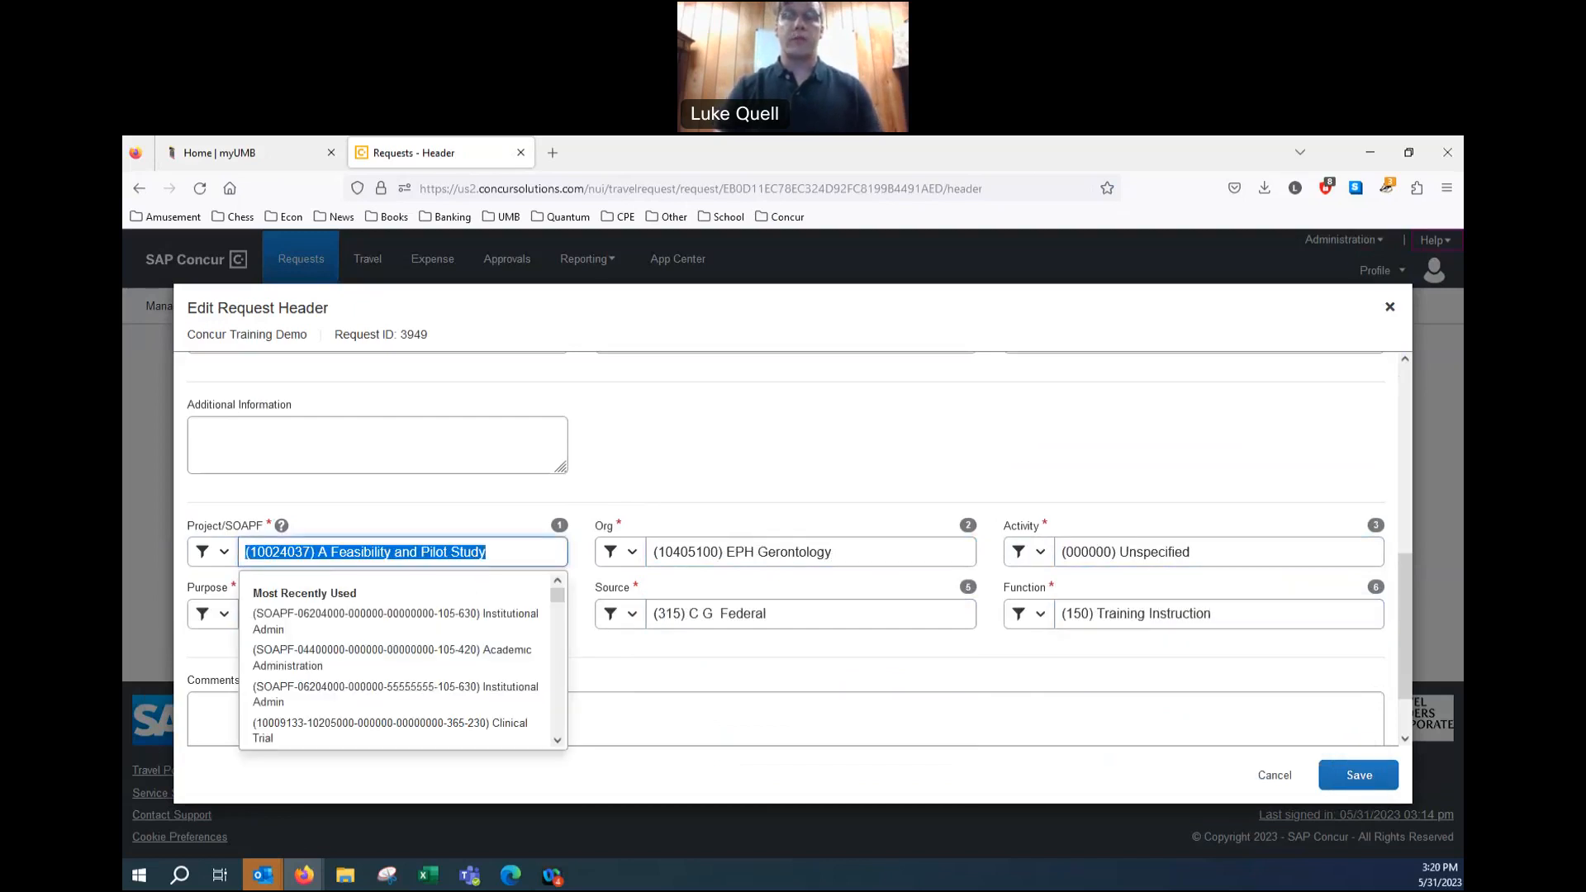
type("SOAPF")
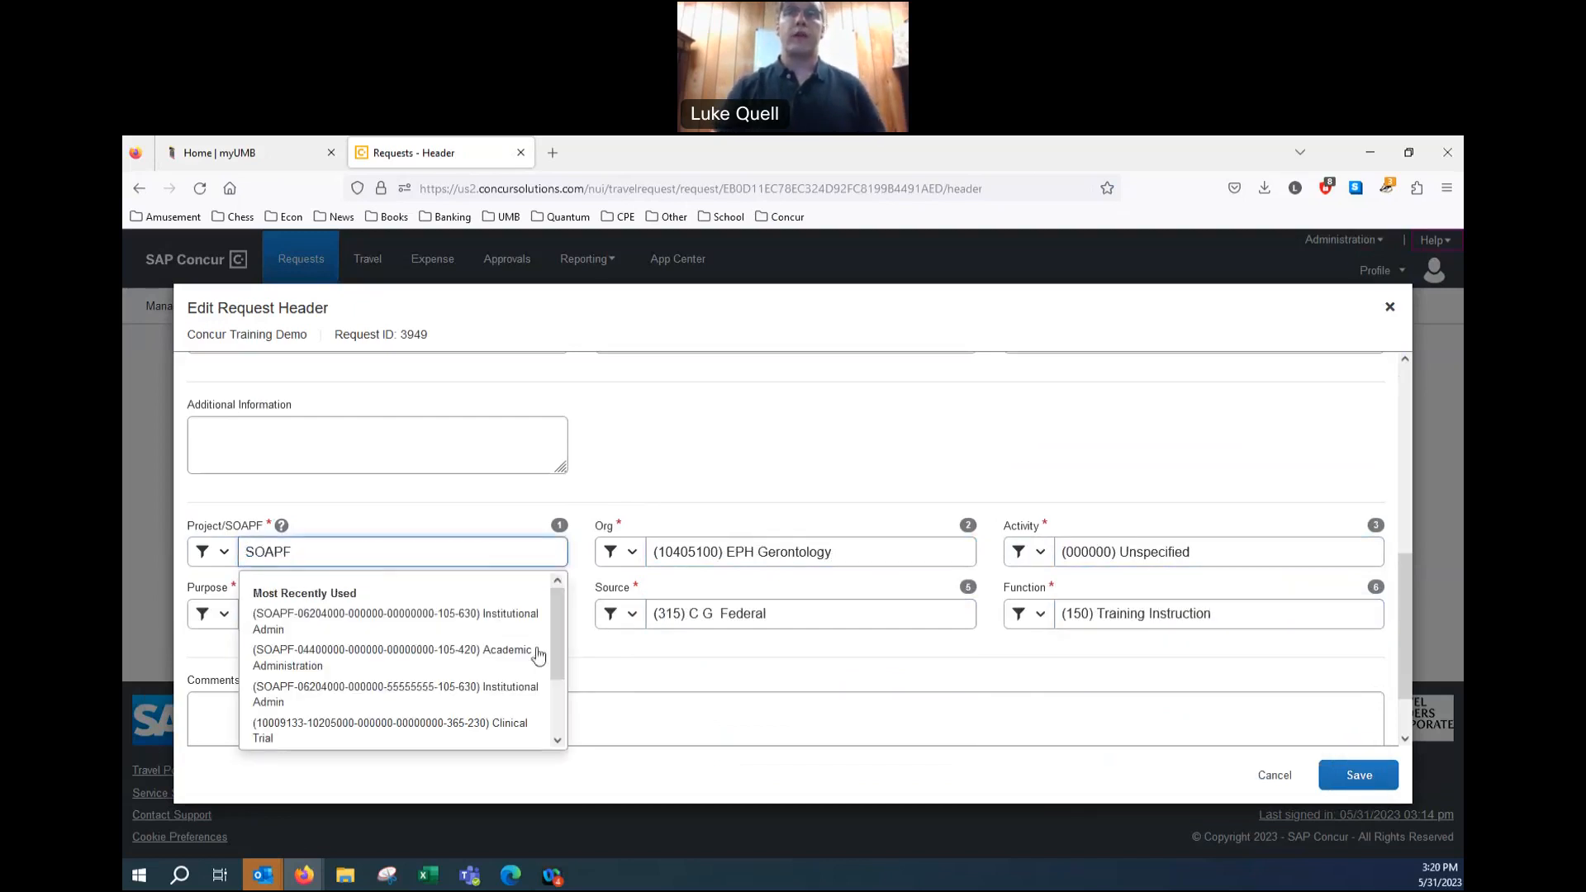
scroll(521, 659, "down", 2)
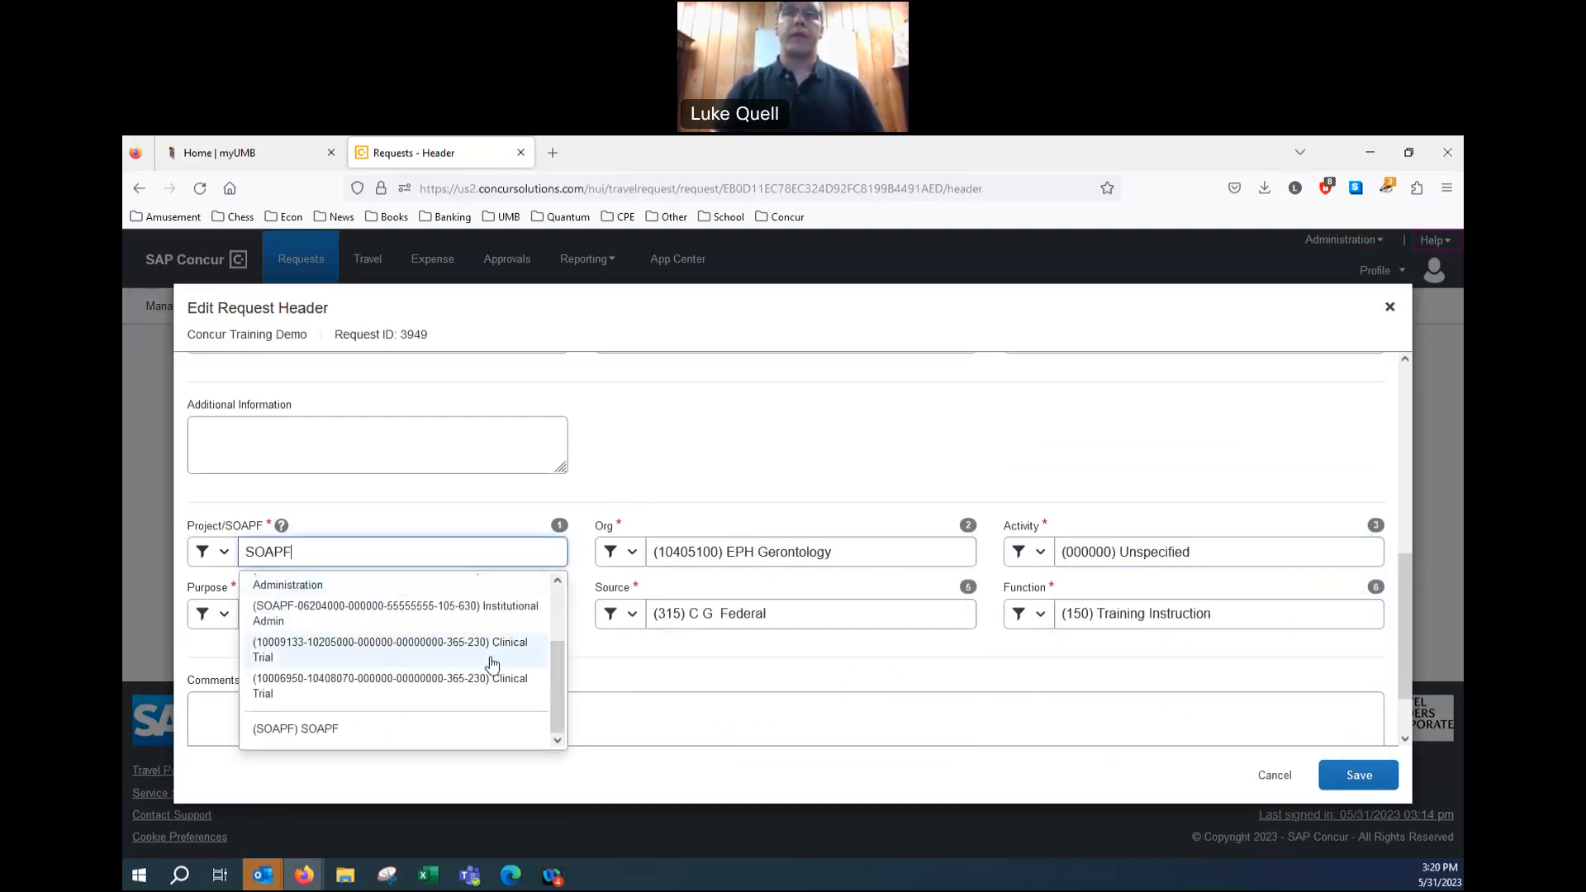
left_click(320, 729)
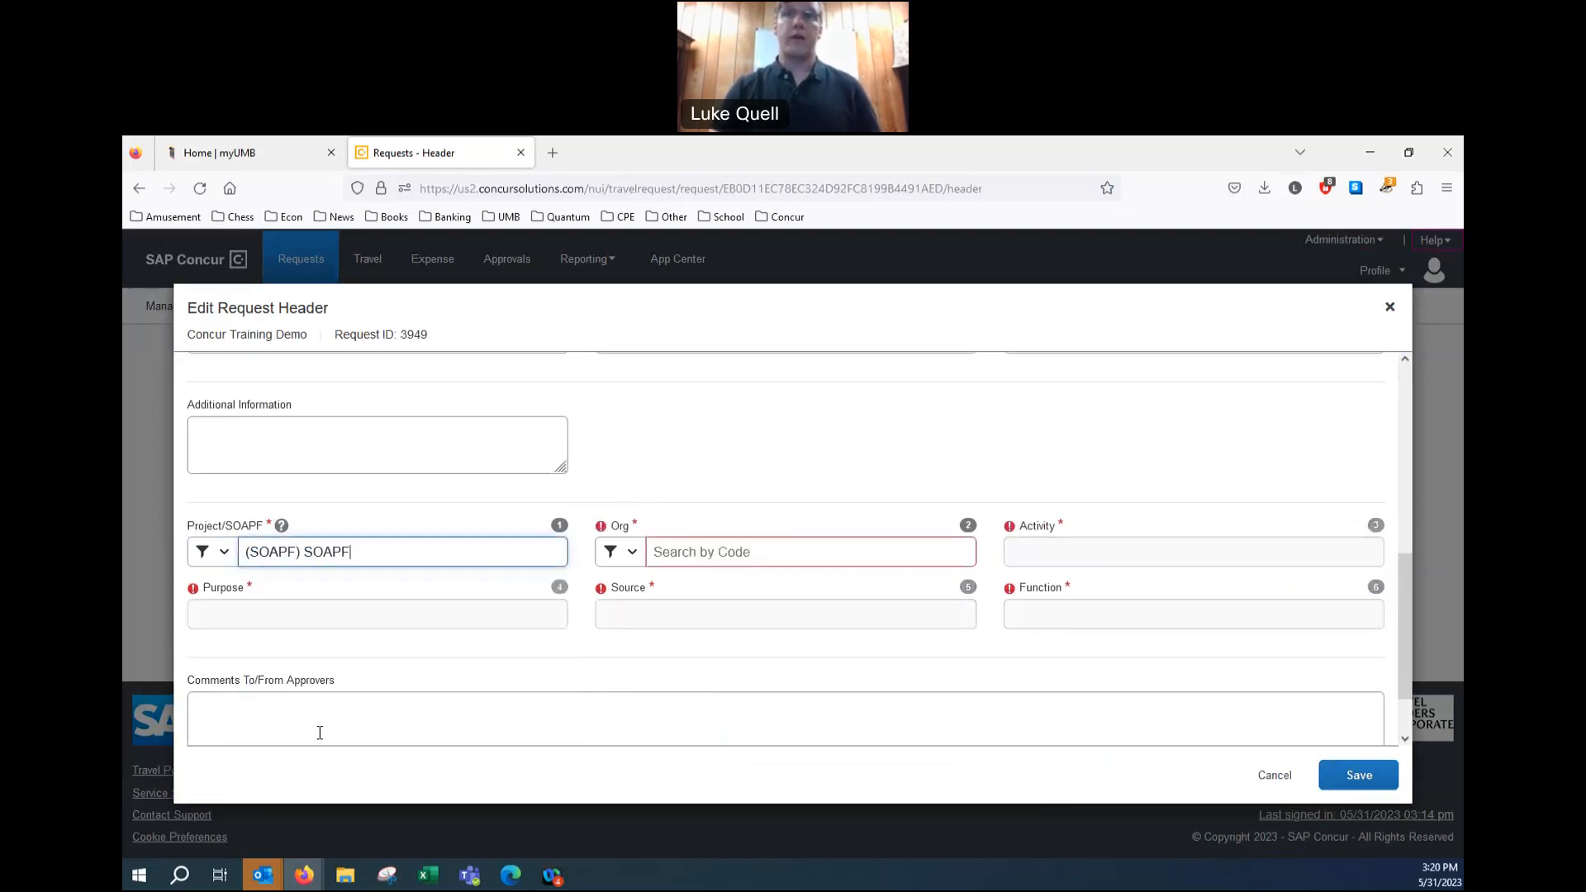
Search the Org field for 0620400 and select (06204000) Business Applications
left_click(789, 540)
type("06")
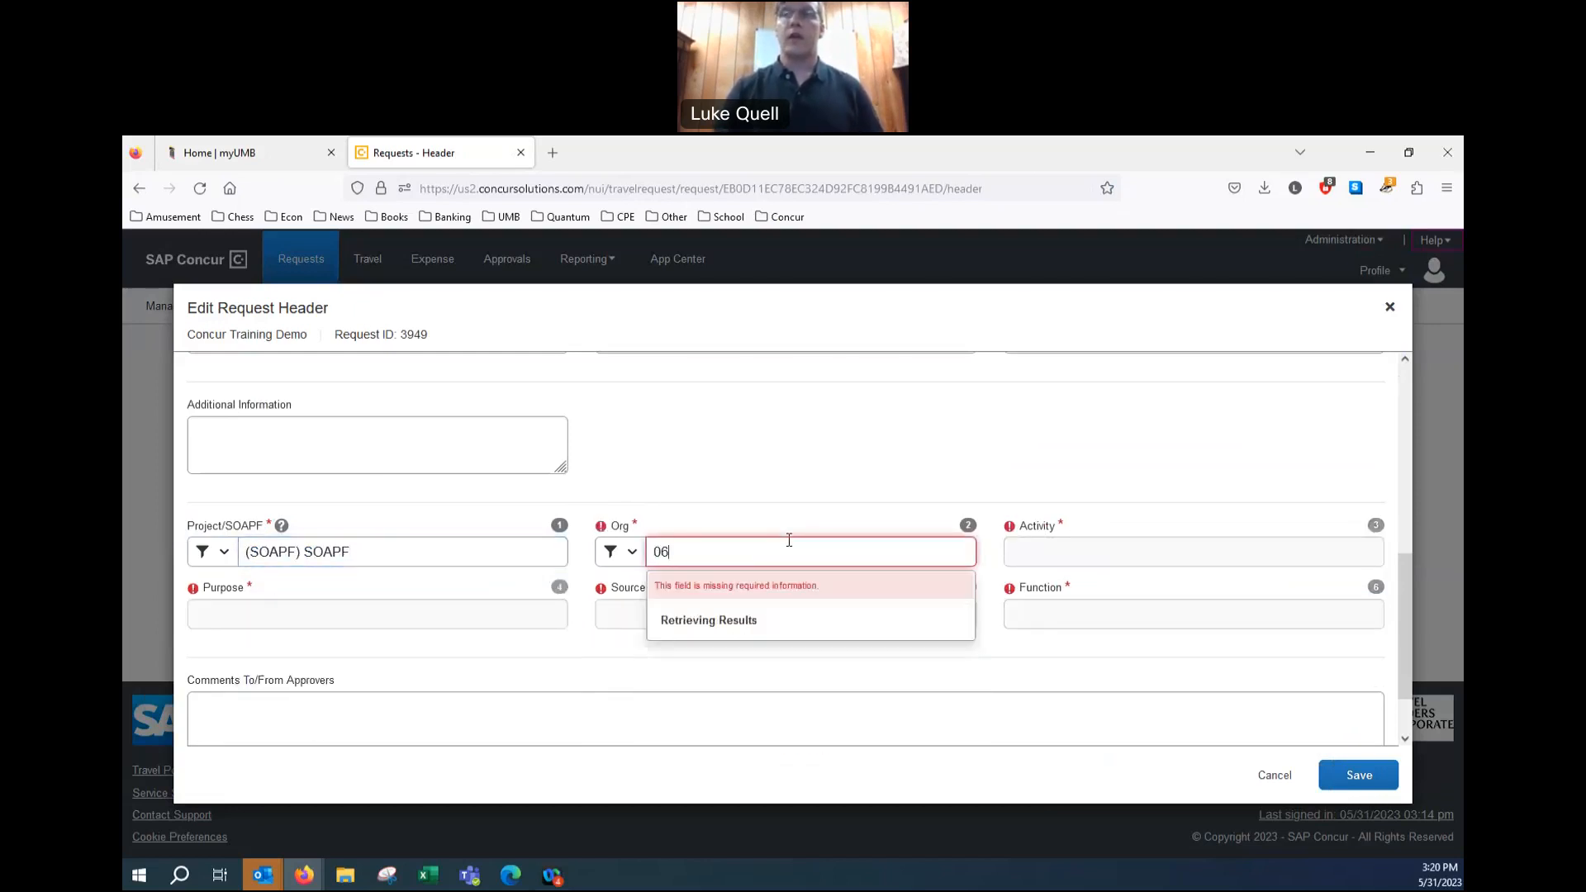
type("20400")
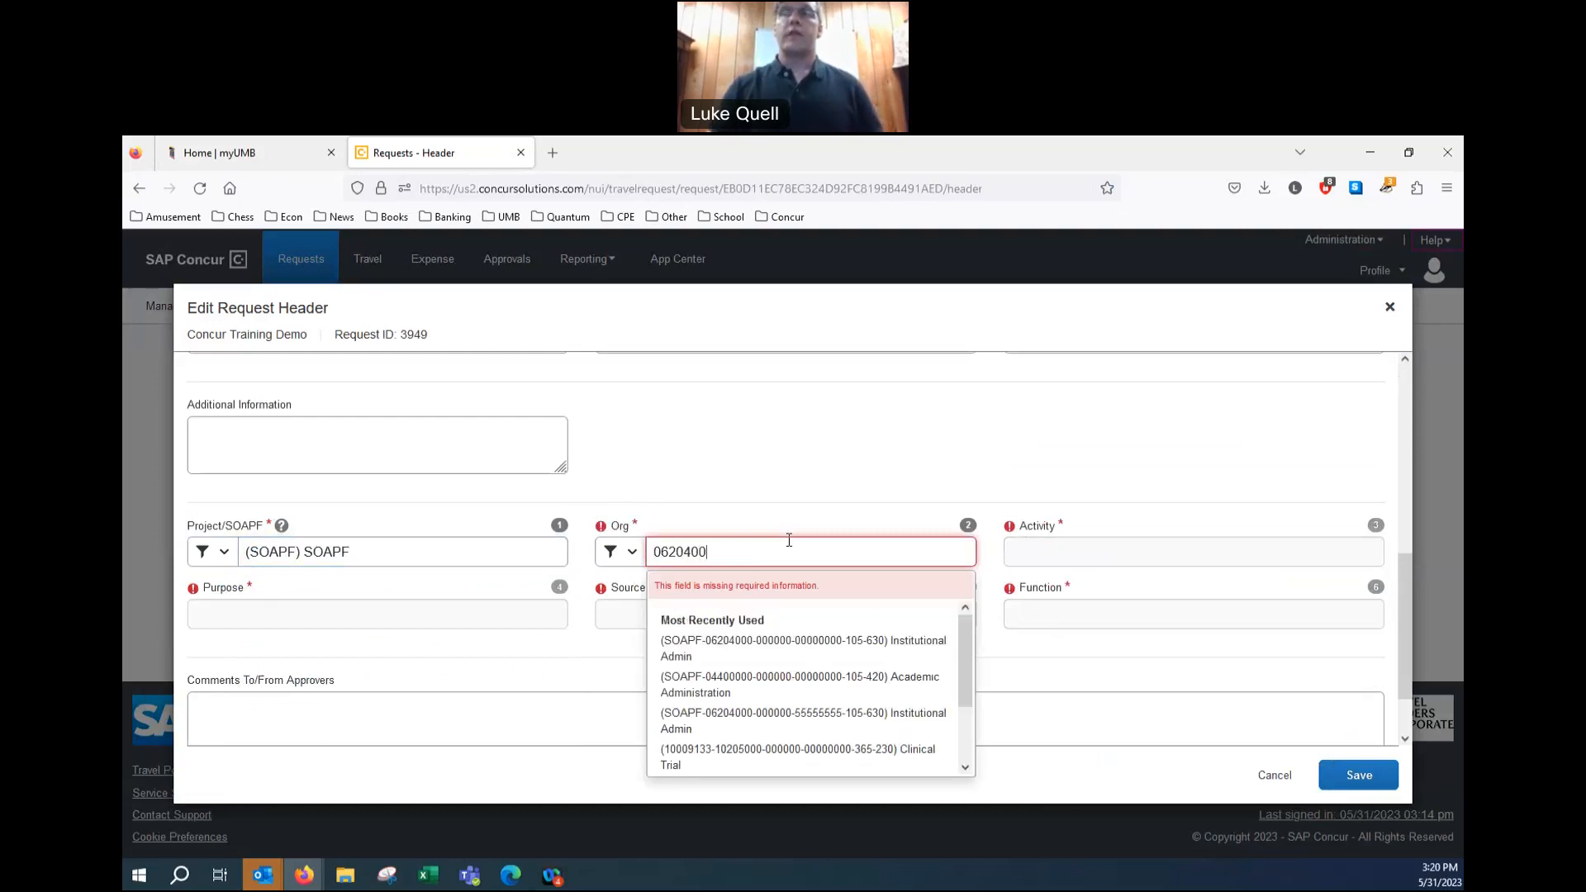
scroll(785, 686, "down", 2)
left_click(777, 757)
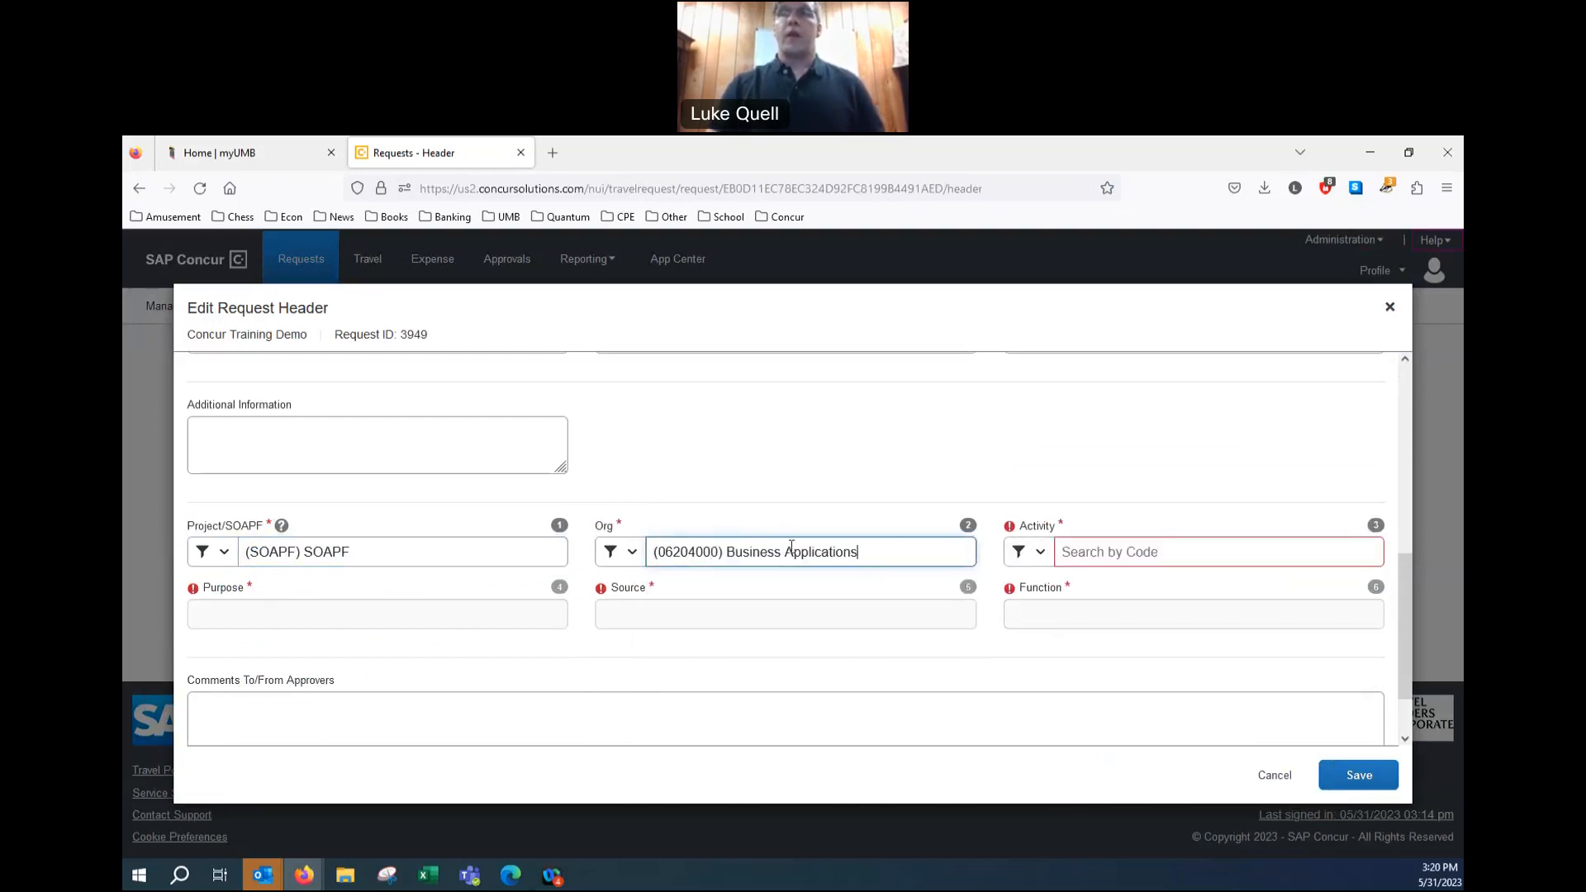
Set the Activity to (000000) Unspecified and the Purpose to (00000000) Unspecified for the SOAPF coding
left_click(1092, 550)
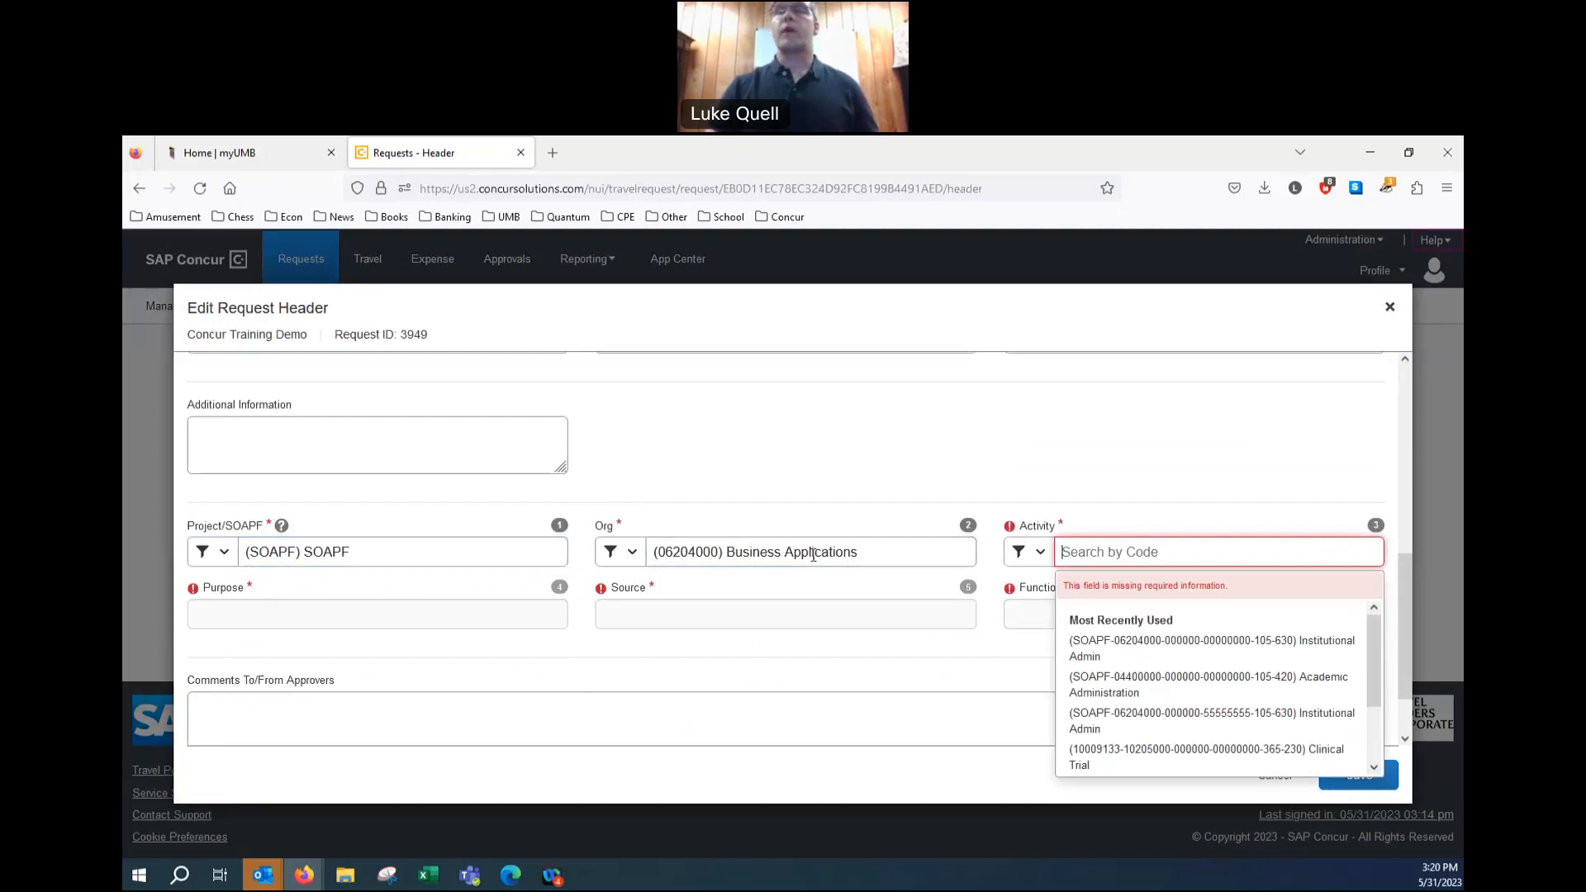
scroll(1193, 673, "down", 3)
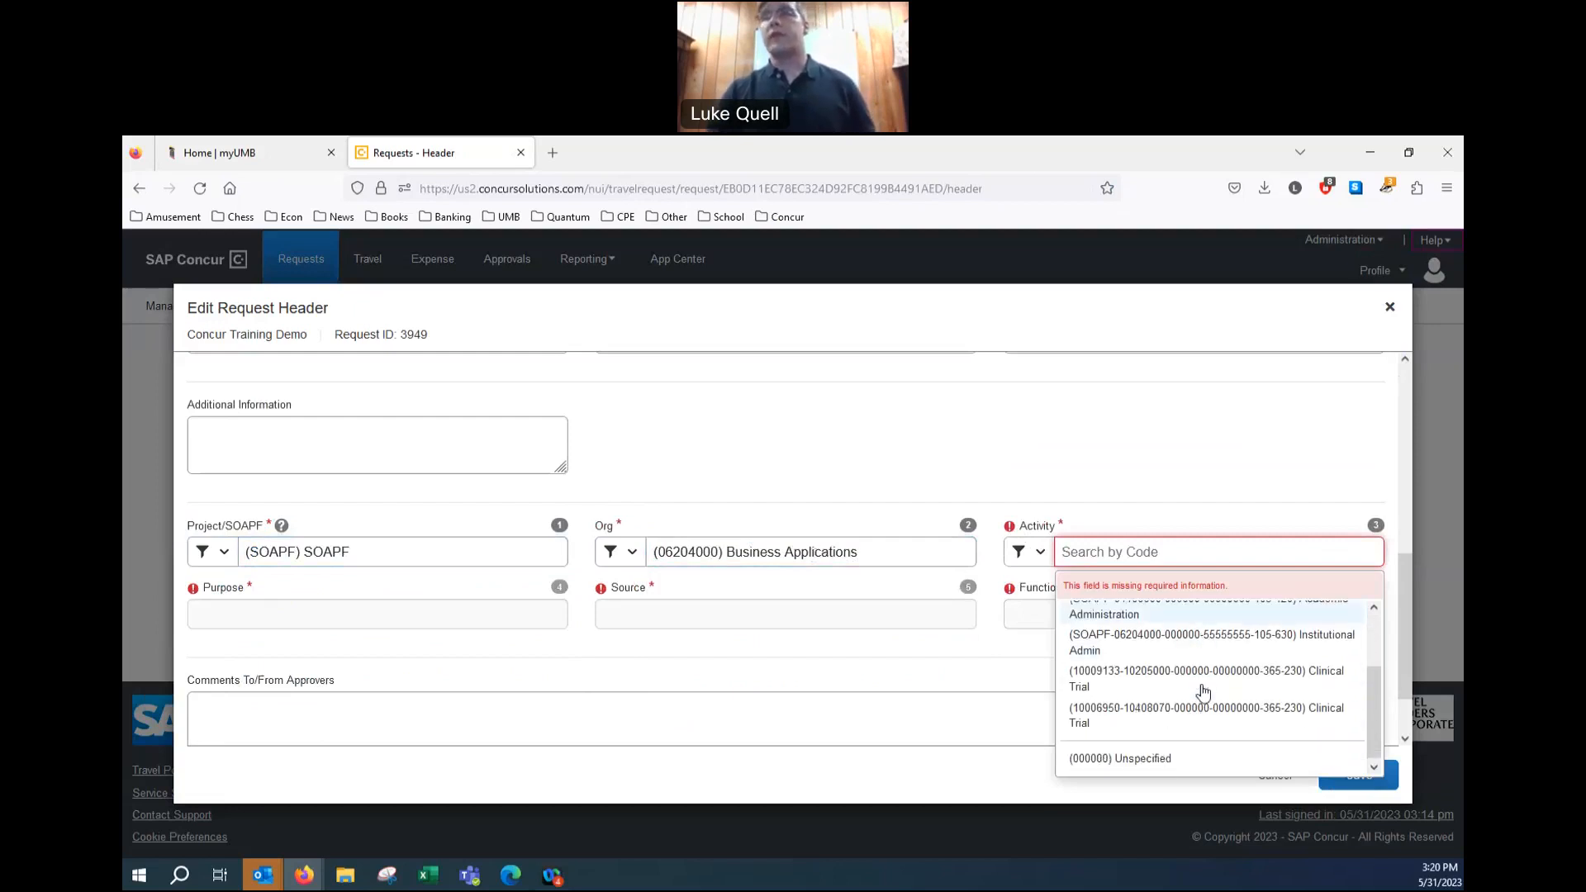
left_click(1128, 758)
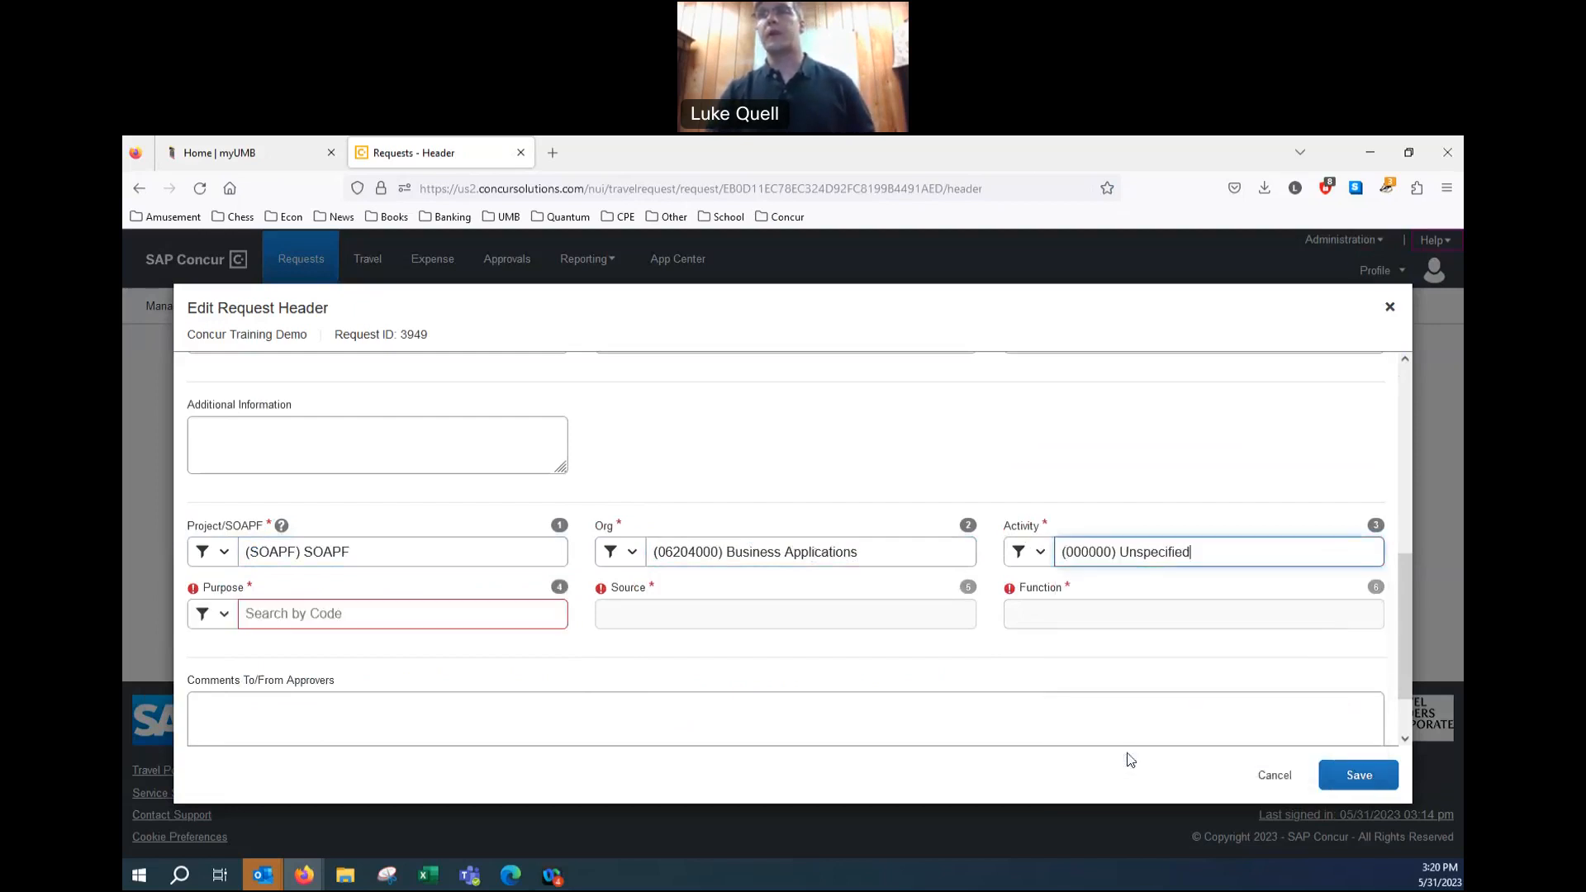
left_click(399, 613)
scroll(396, 725, "down", 3)
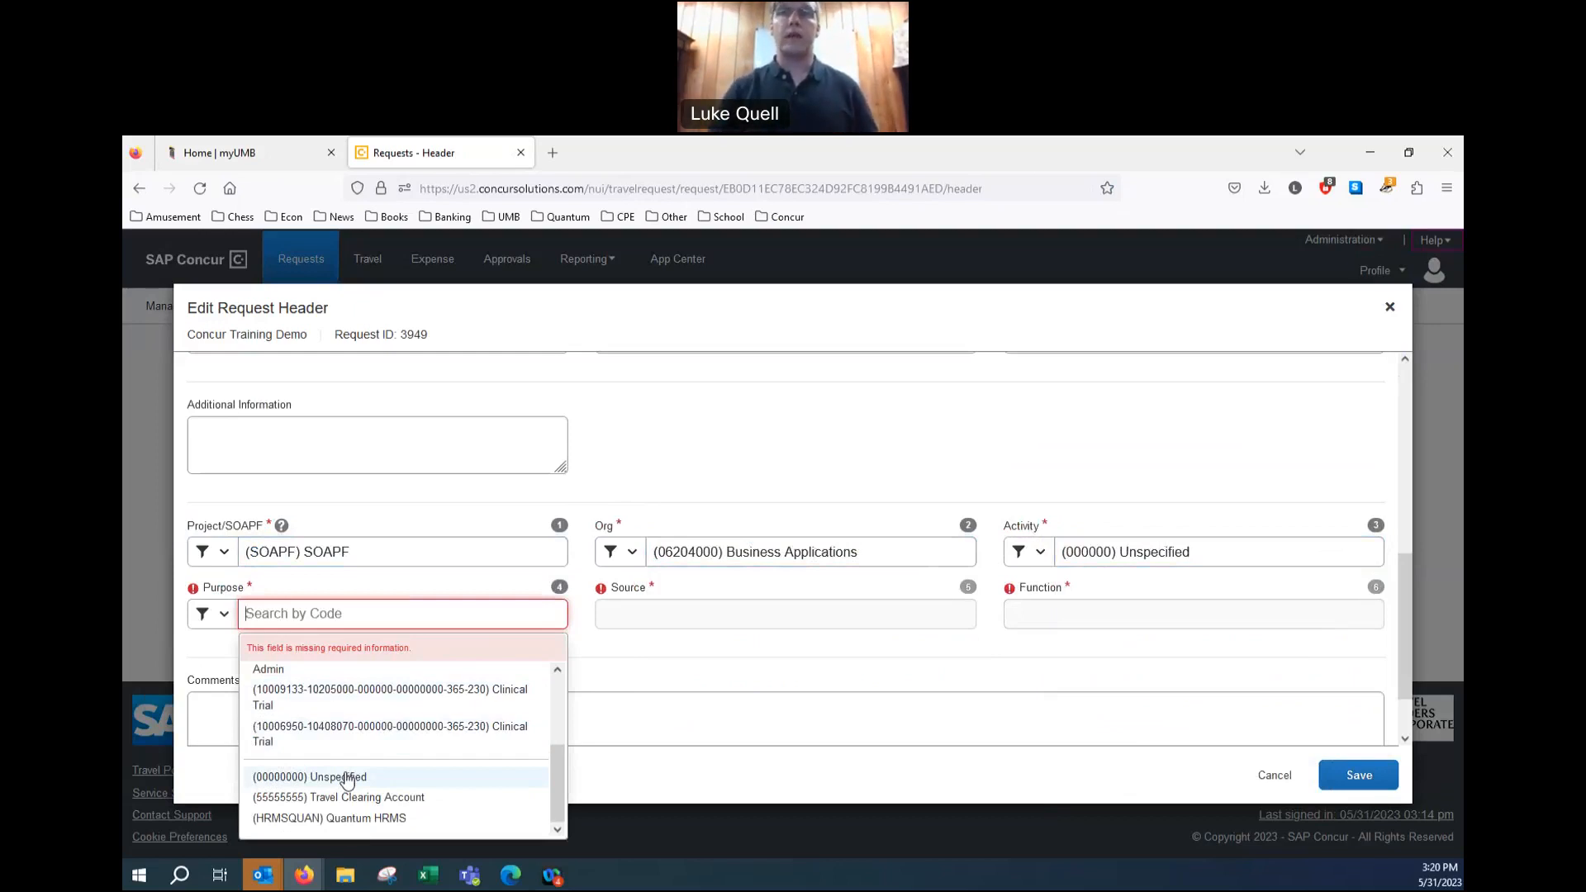
left_click(373, 777)
Set the Source to (105) General Appropriation and the Function to (630) Institutional Admin
left_click(710, 611)
scroll(760, 727, "down", 1)
left_click(731, 820)
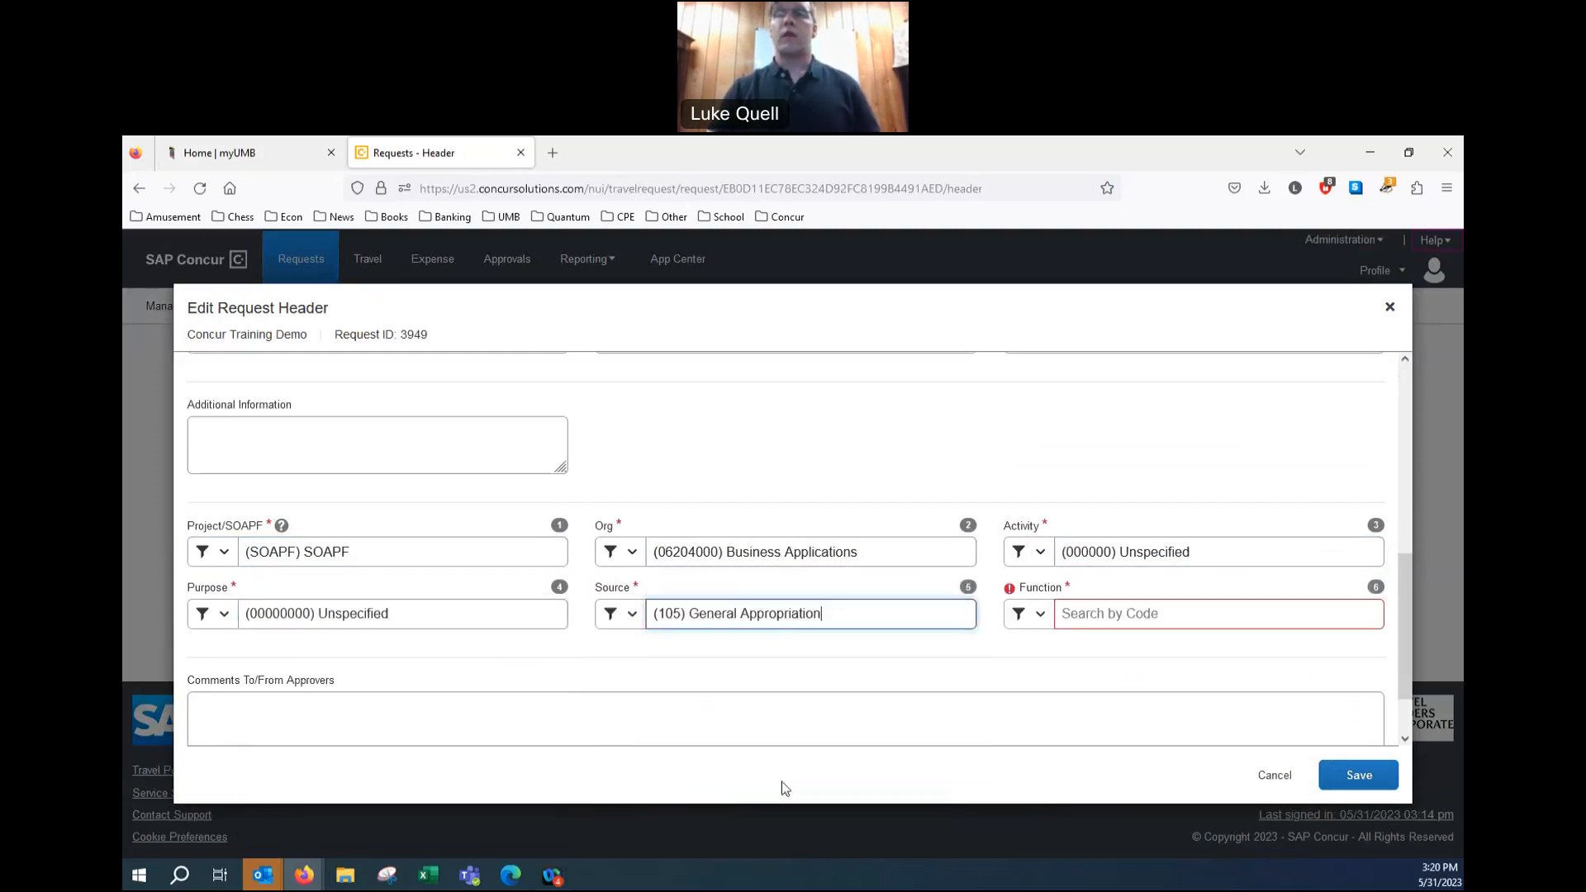
left_click(1127, 611)
scroll(1152, 733, "down", 1)
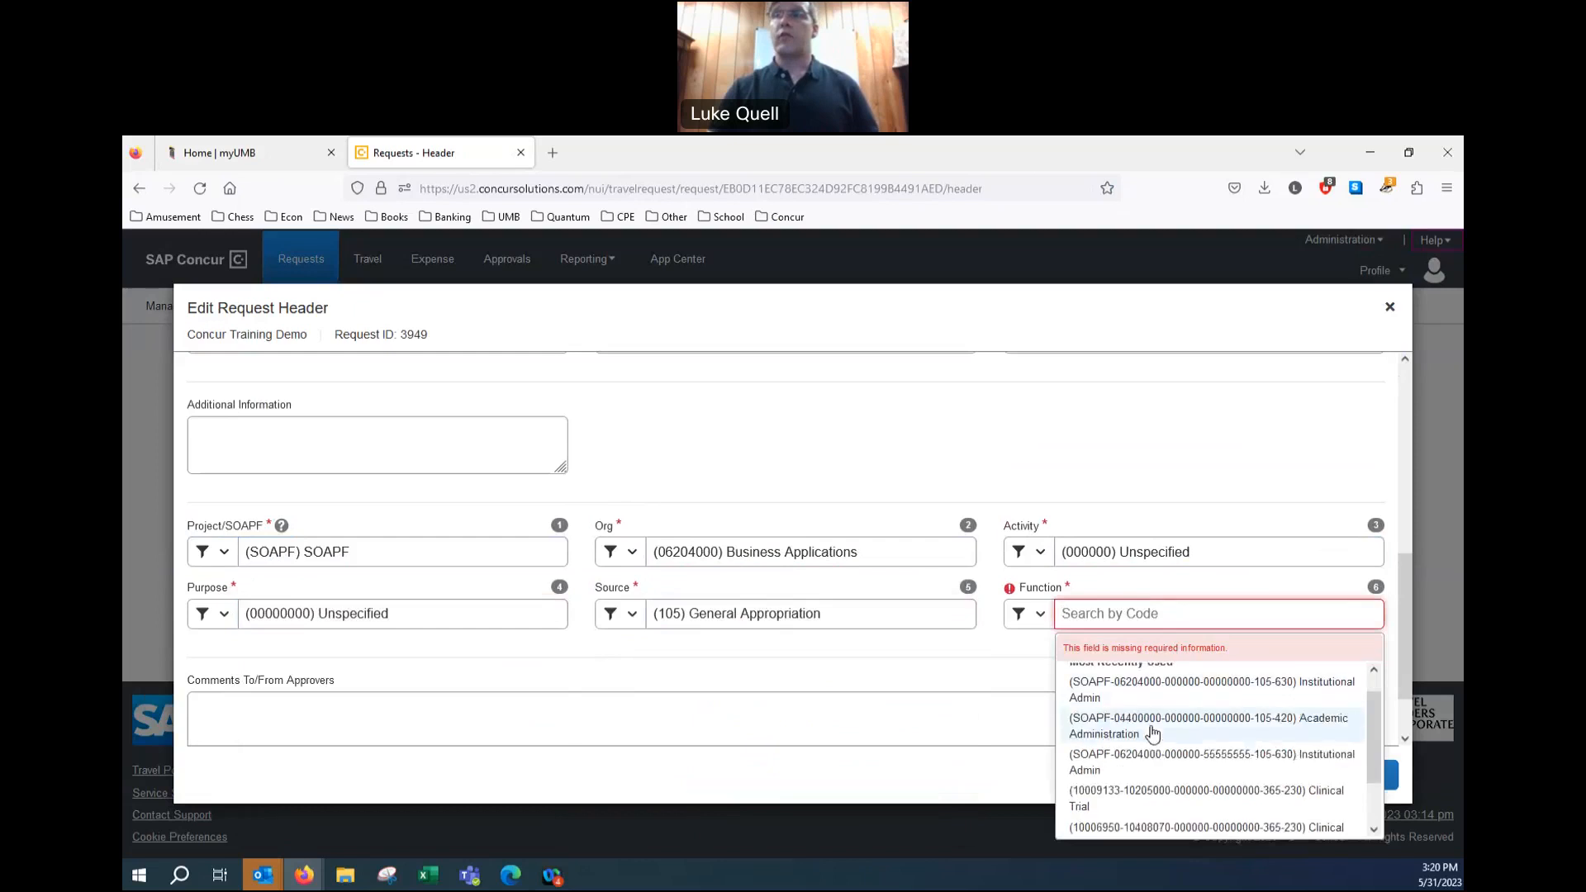
scroll(1152, 734, "down", 1)
left_click(1140, 821)
Save the edited request header and copy the accounting code changes to the request's expenses and allocations
left_click(1008, 708)
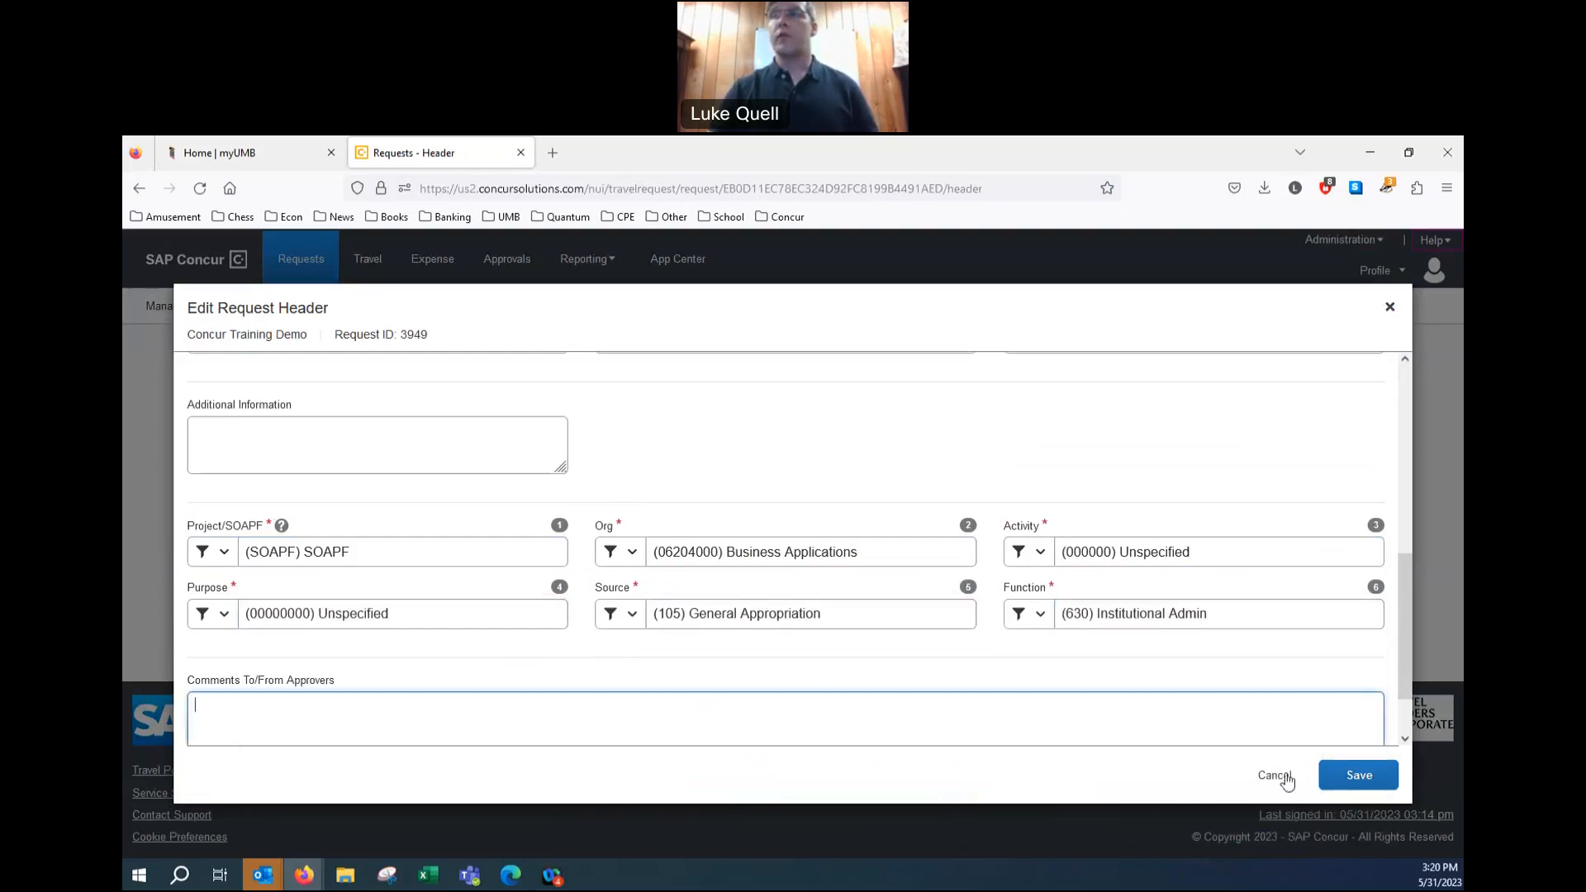
left_click(1358, 775)
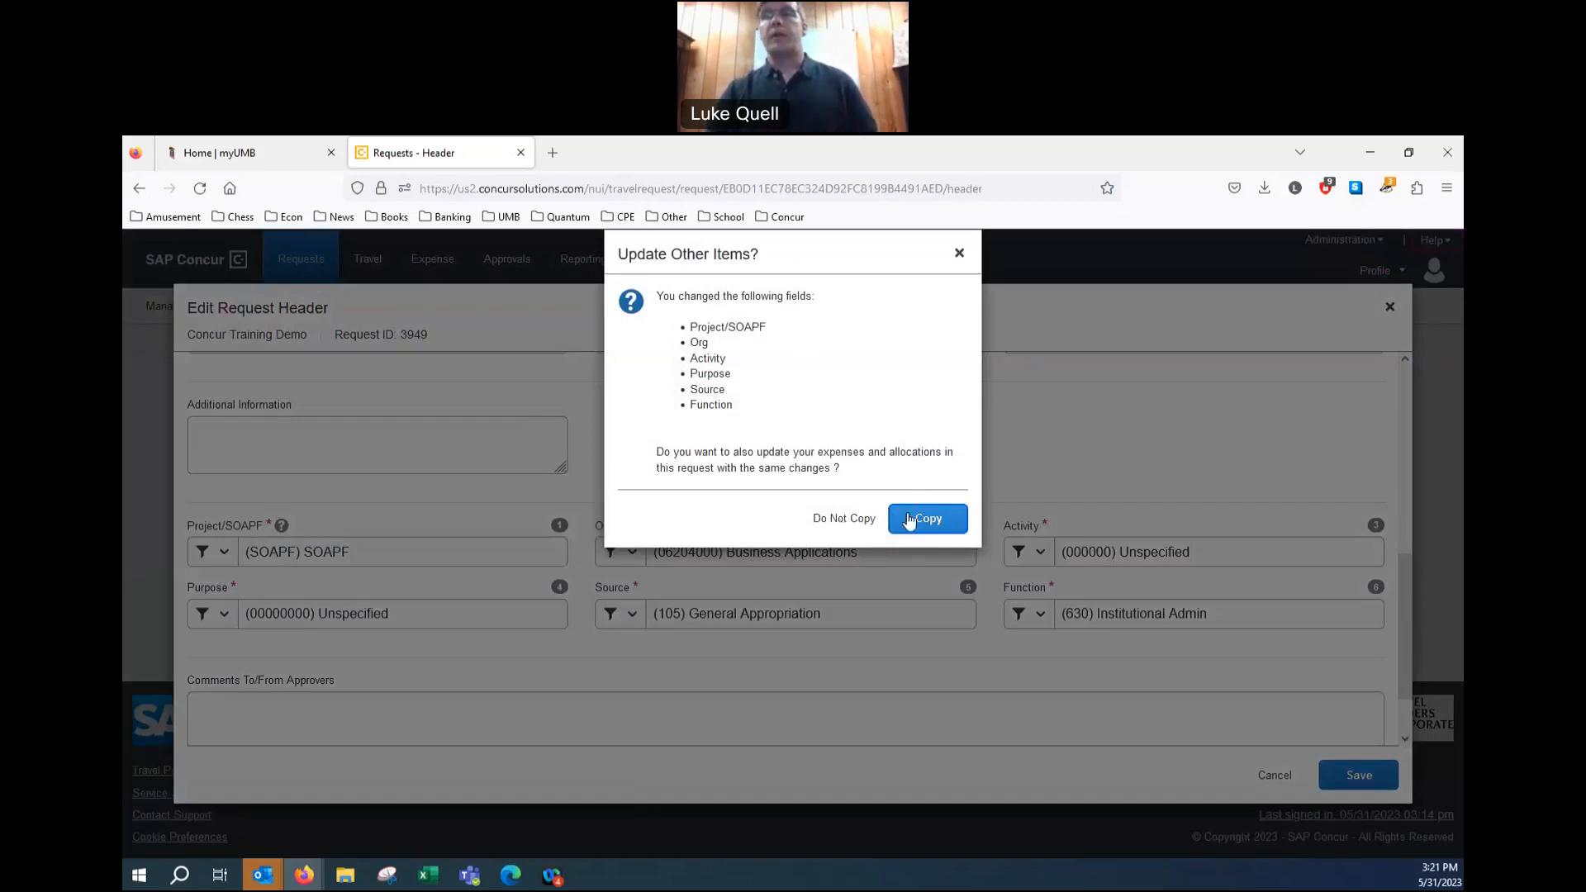
left_click(943, 520)
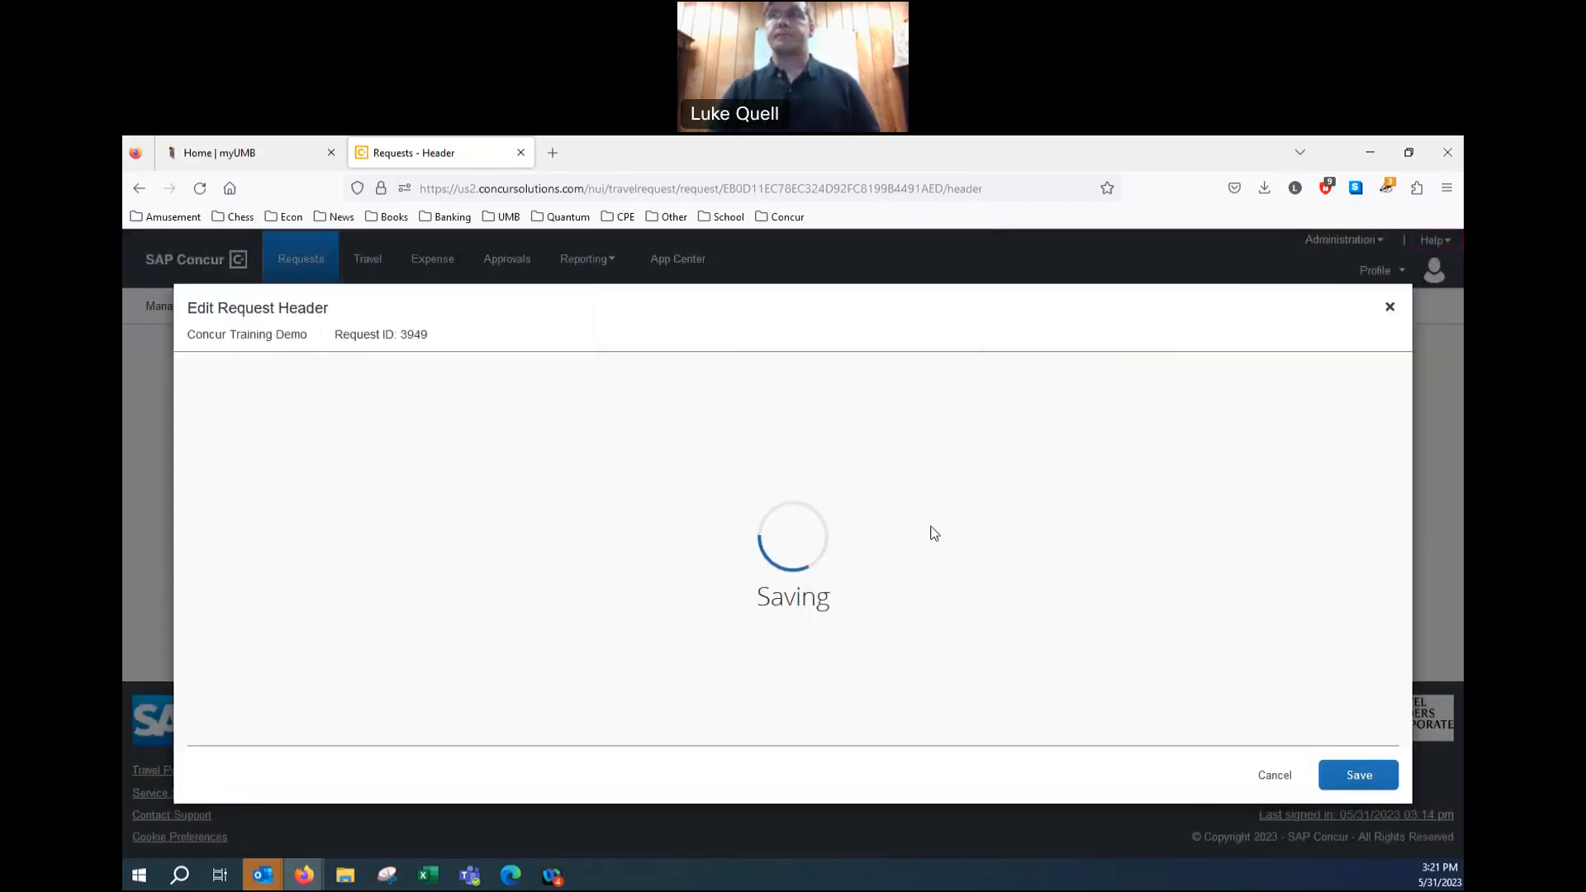